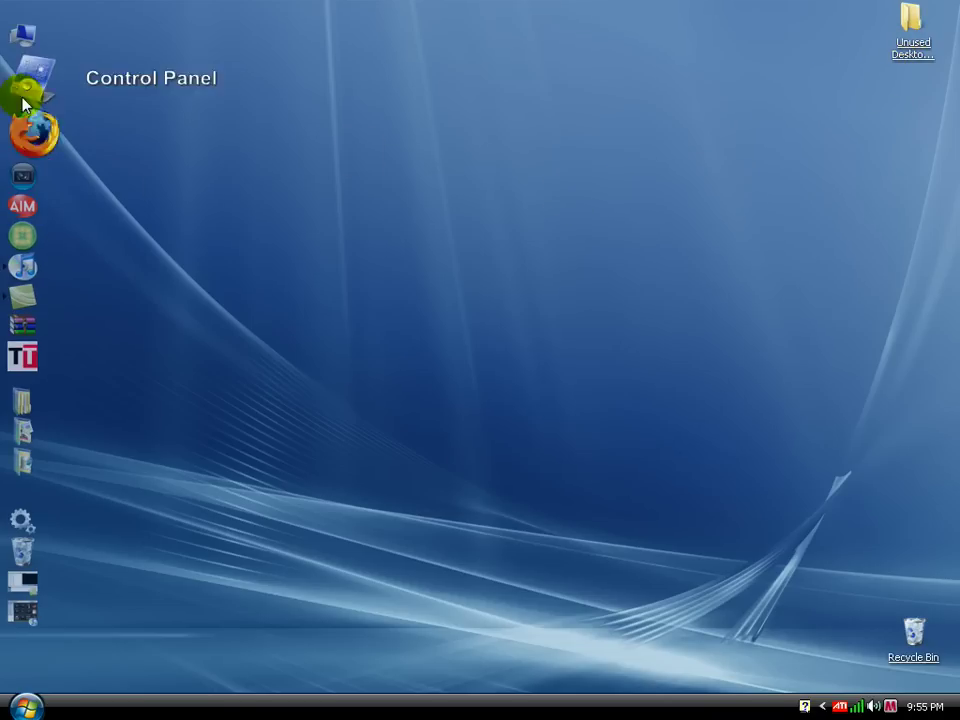
Open the iPod's removable drive (E:) from My Computer and maximize its window.
{"action": "left_click", "coordinate": [32, 45]}
{"action": "scroll", "coordinate": [476, 420], "scroll_direction": "down", "scroll_amount": 1}
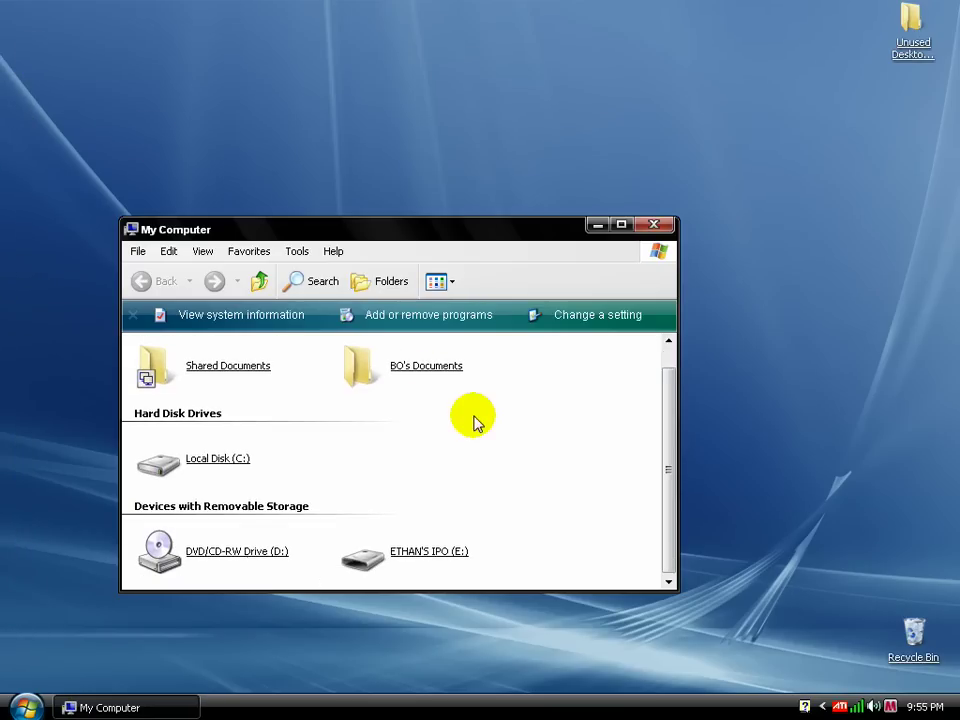
{"action": "left_click", "coordinate": [443, 553]}
{"action": "double_click", "coordinate": [443, 553]}
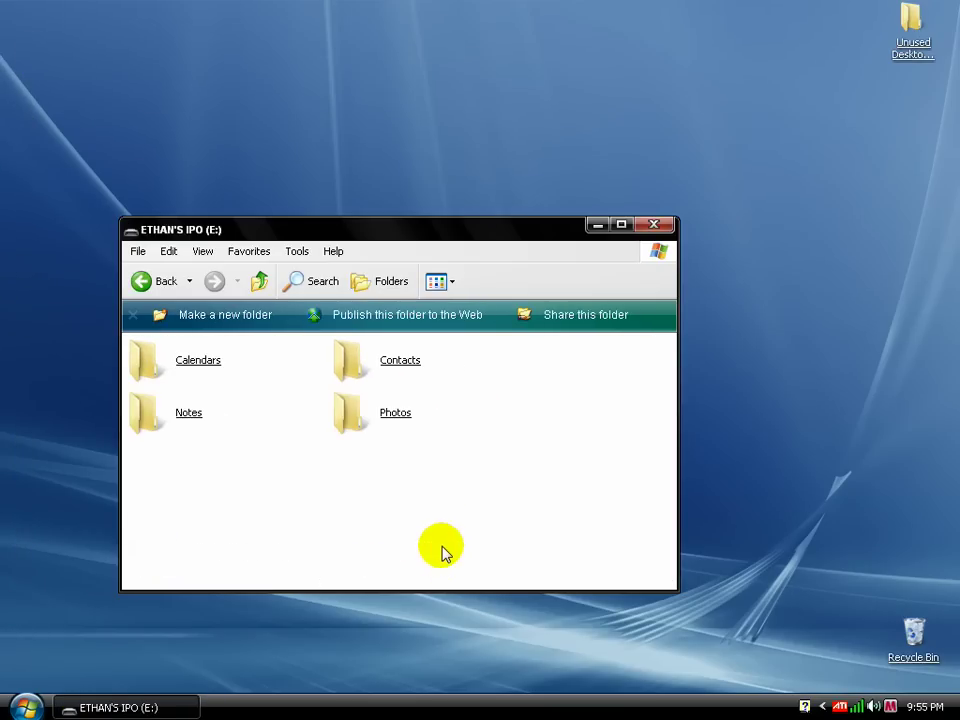
{"action": "left_click", "coordinate": [620, 226]}
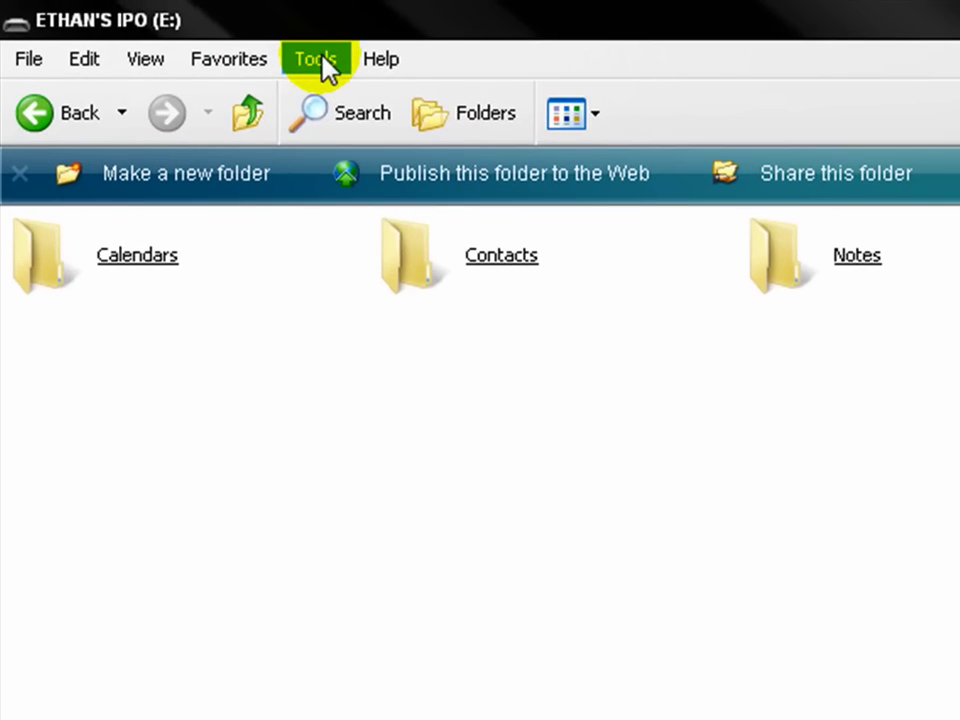
Set the folder options to show hidden files and folders, and apply the change.
{"action": "left_click", "coordinate": [321, 58]}
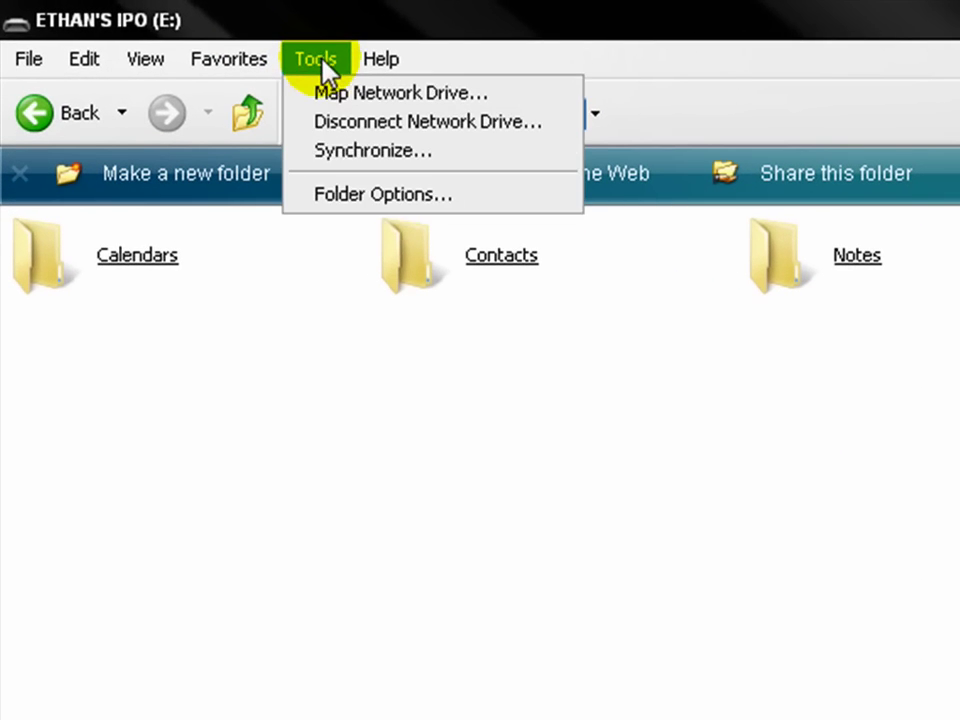
{"action": "left_click", "coordinate": [366, 193]}
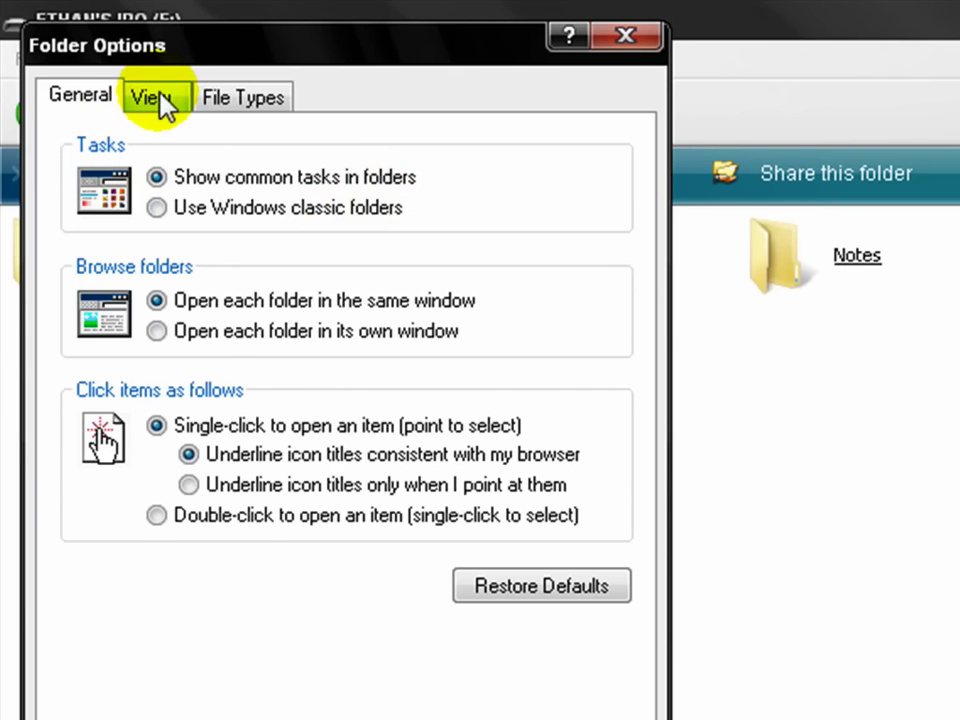
{"action": "left_click", "coordinate": [161, 100]}
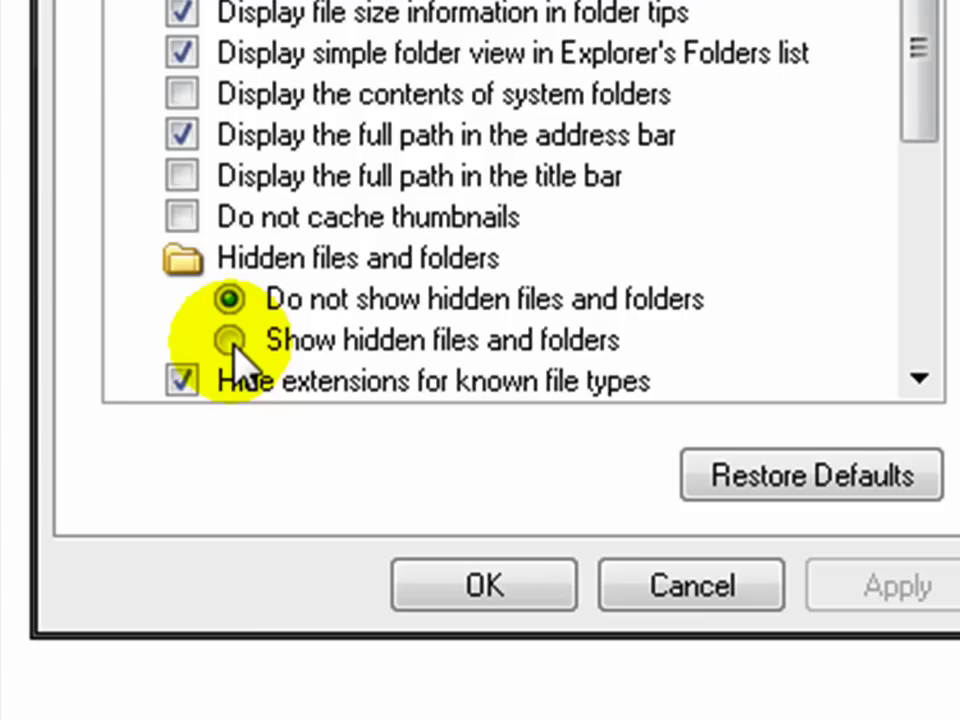
{"action": "left_click", "coordinate": [230, 341]}
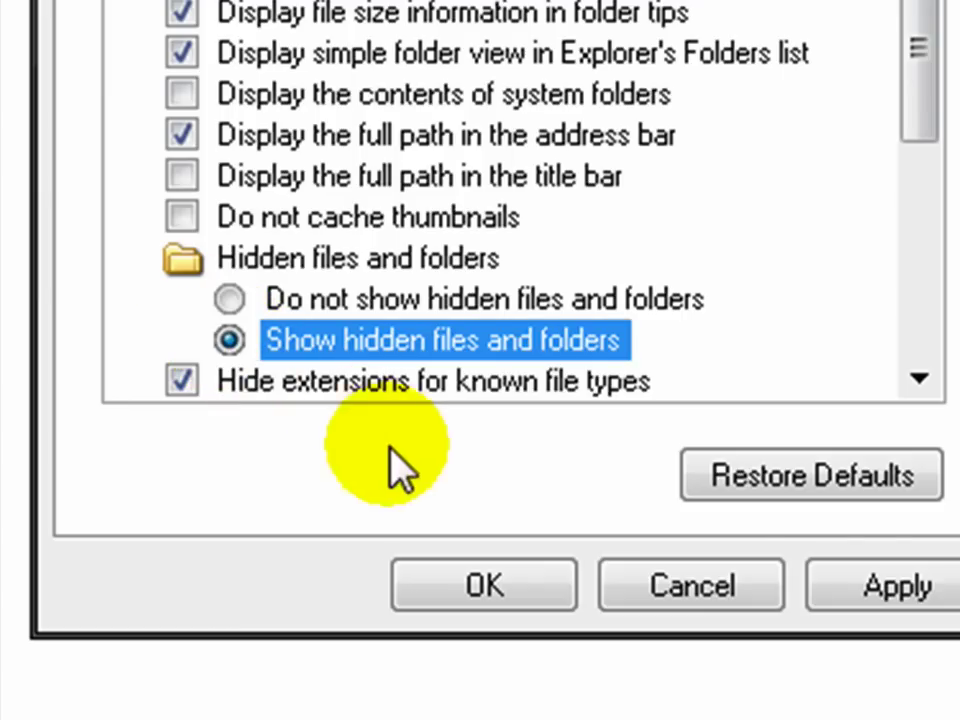
{"action": "left_click", "coordinate": [868, 592]}
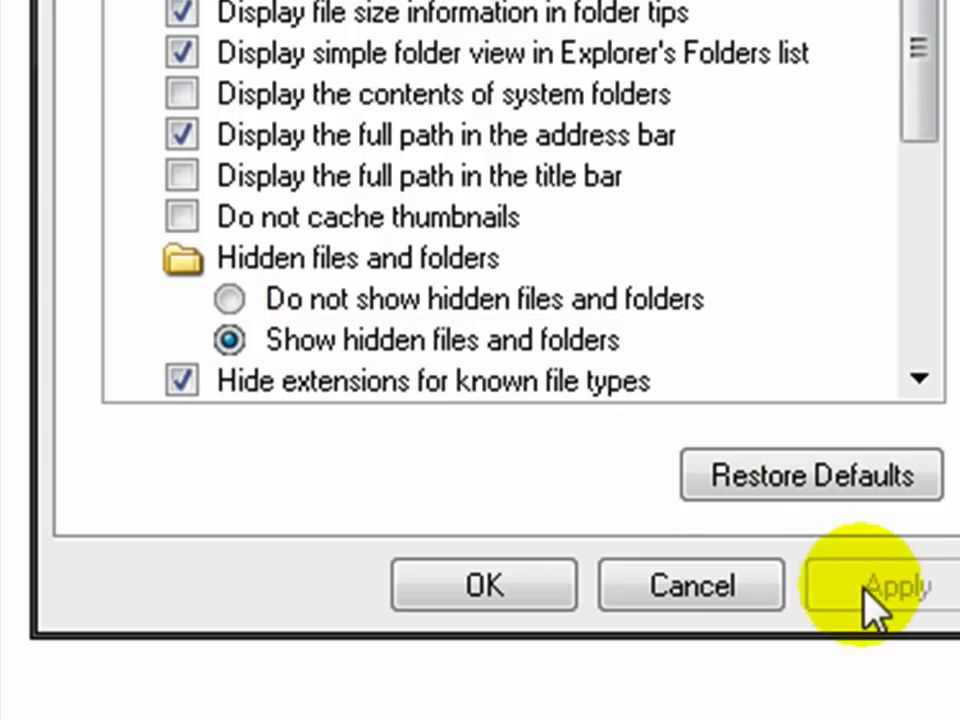
{"action": "left_click", "coordinate": [520, 592]}
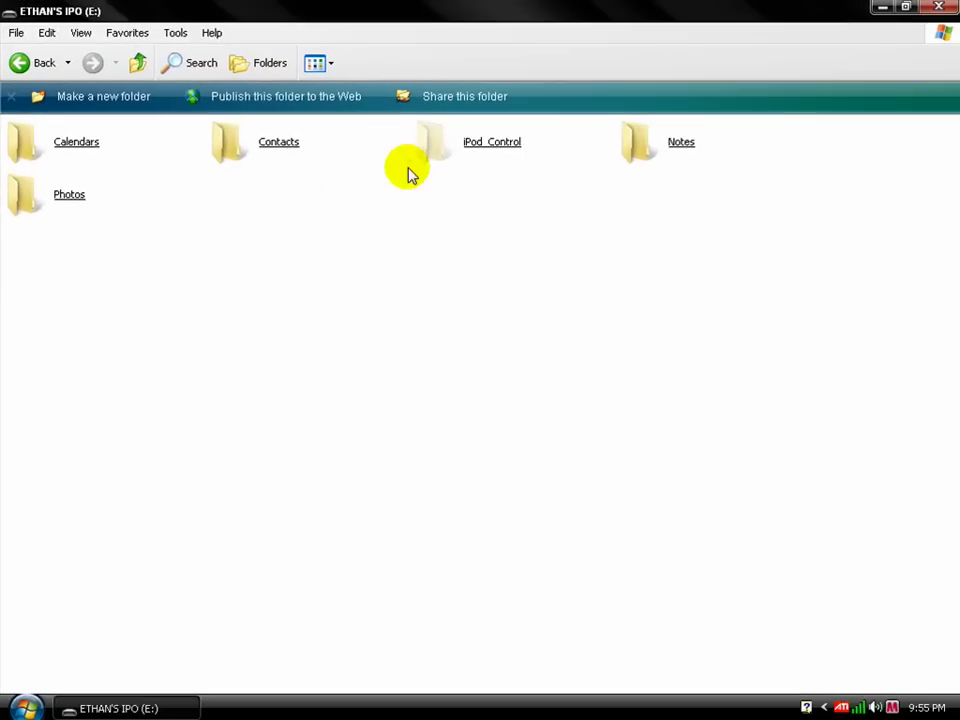
Open the Music folder inside the hidden iPod_Control folder on the iPod drive.
{"action": "mouse_move", "coordinate": [438, 150]}
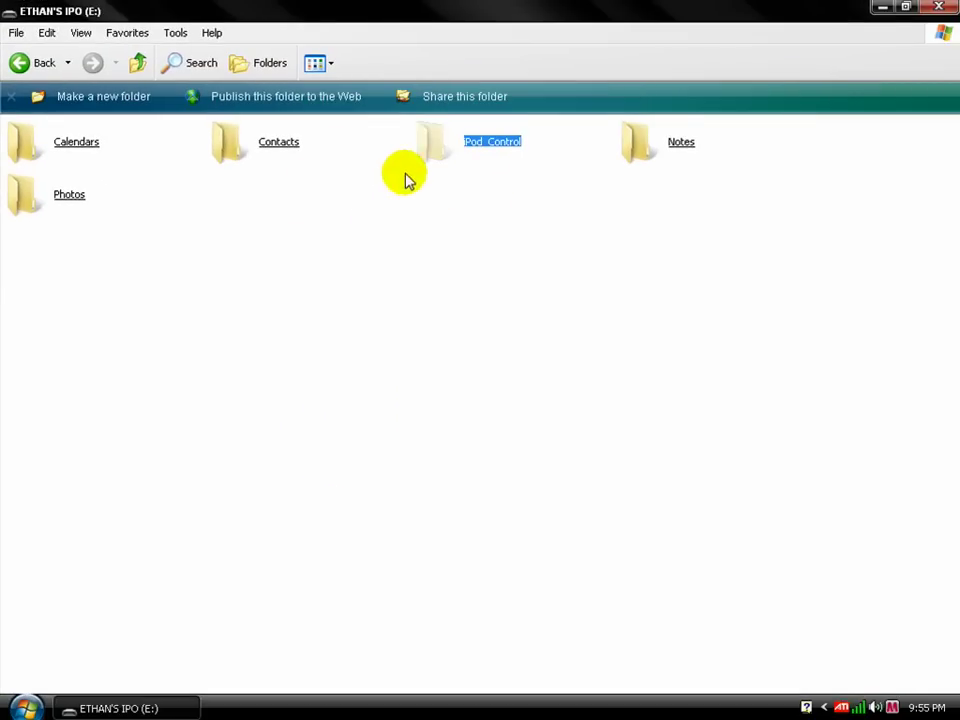
{"action": "left_click", "coordinate": [445, 152]}
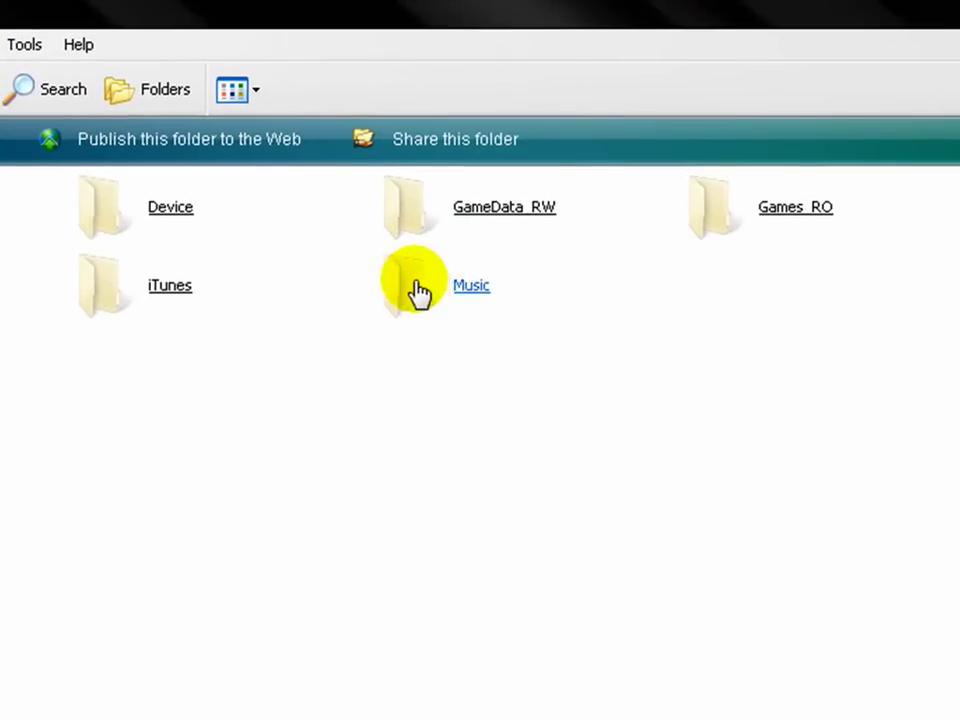
{"action": "double_click", "coordinate": [437, 290]}
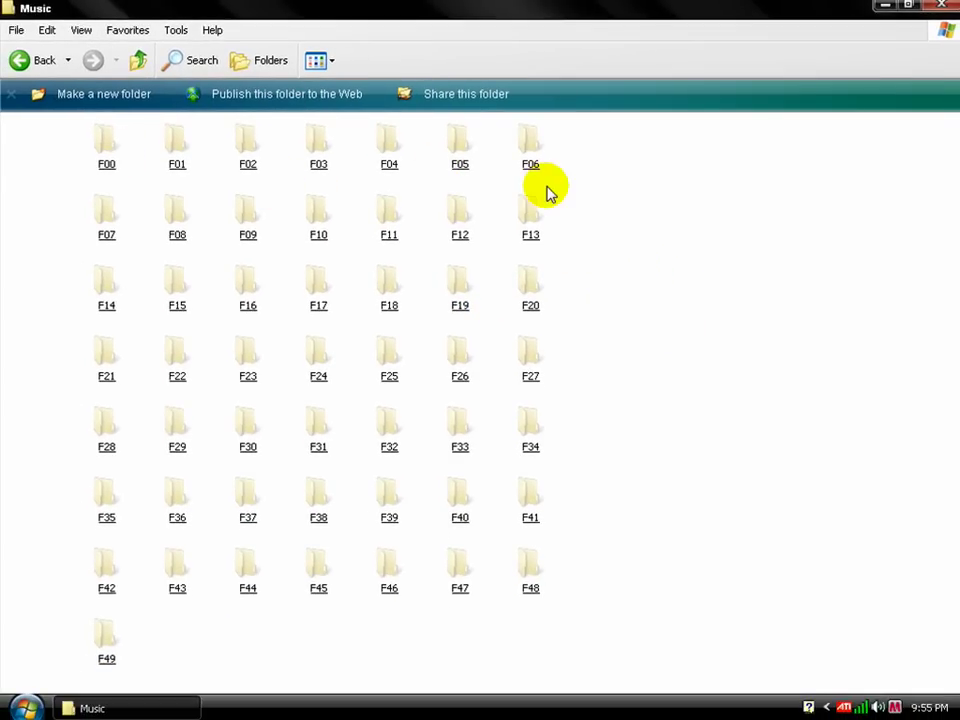
Examine the song files in the F01 folder and return to the iPod's Music folder.
{"action": "left_click", "coordinate": [180, 152]}
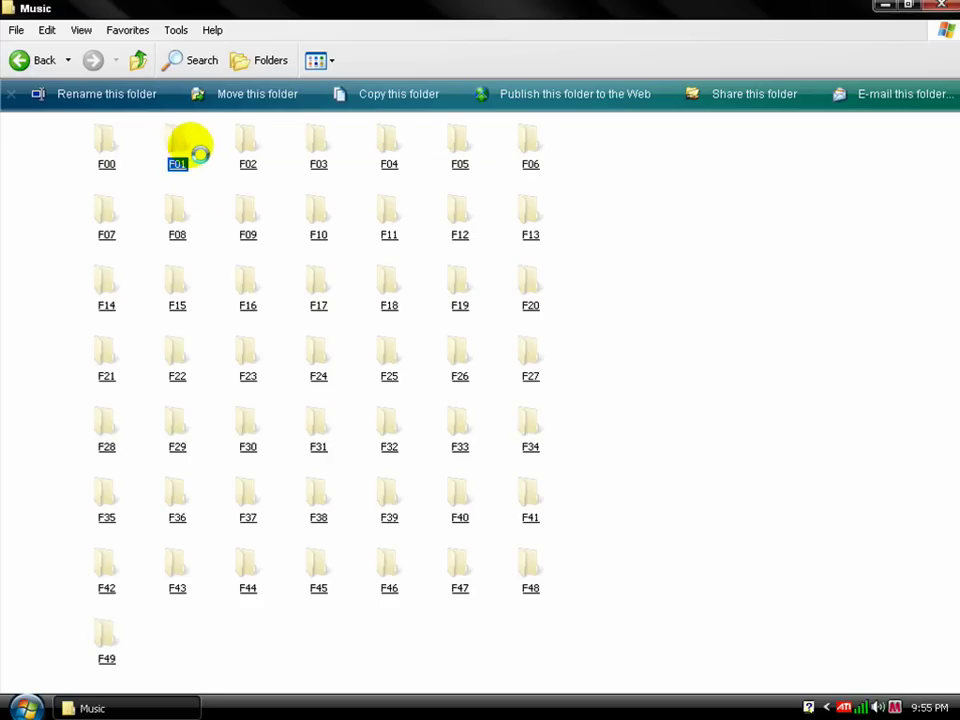
{"action": "left_click", "coordinate": [190, 151]}
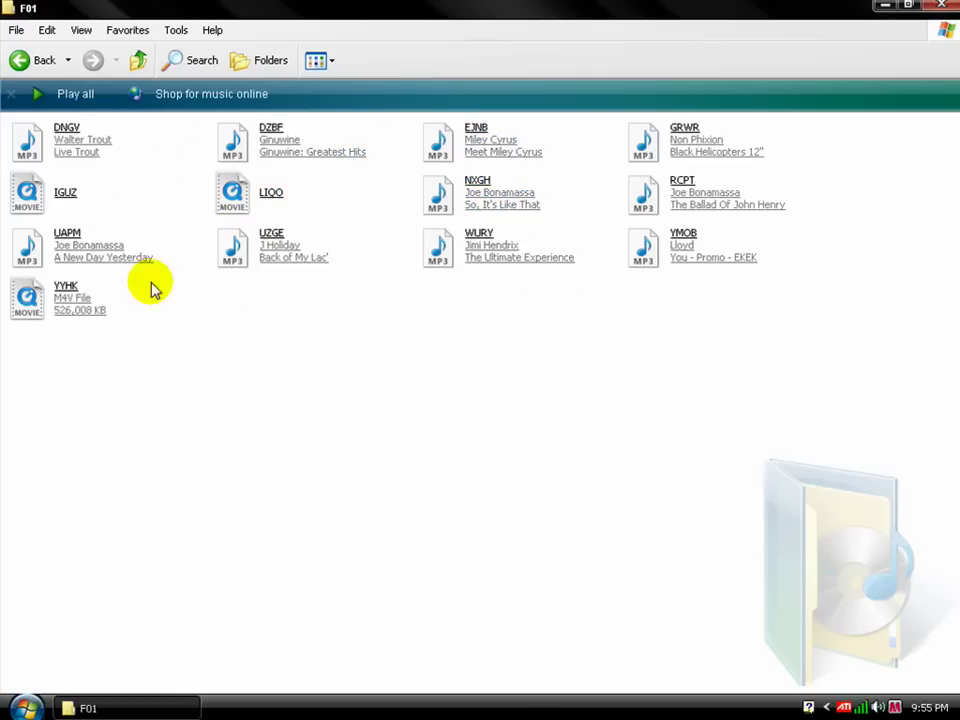
{"action": "left_click", "coordinate": [487, 181]}
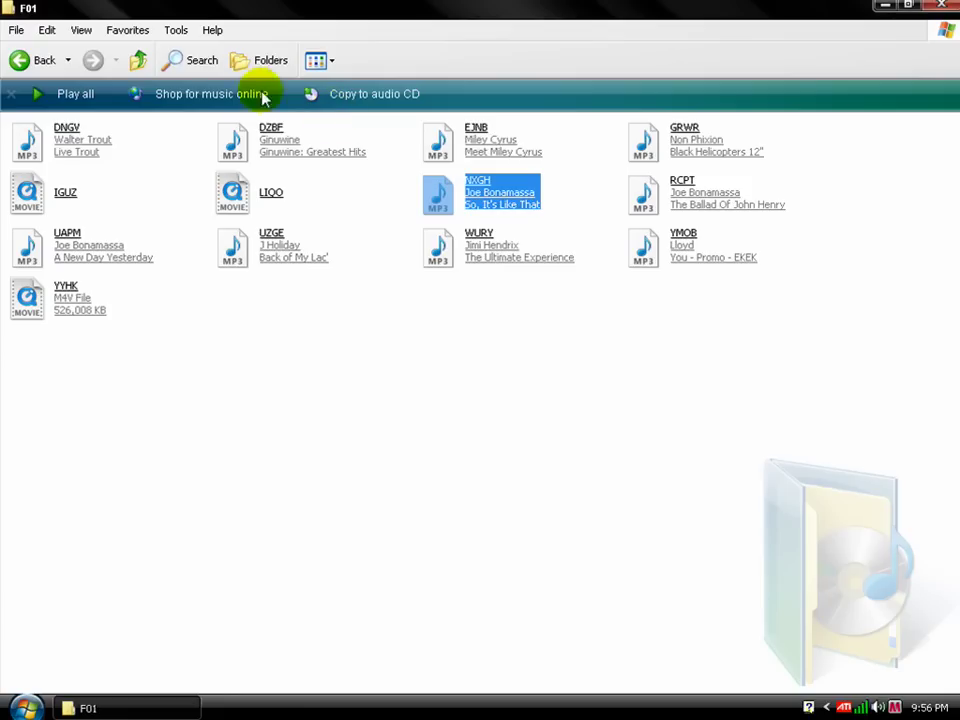
{"action": "left_click", "coordinate": [43, 60]}
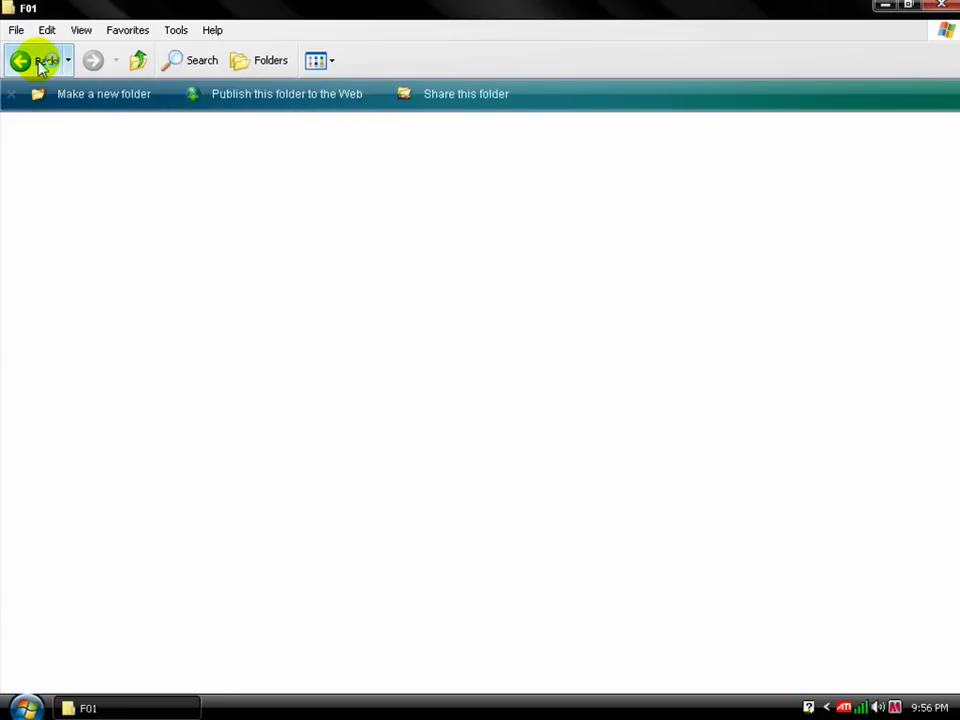
{"action": "left_click", "coordinate": [700, 185]}
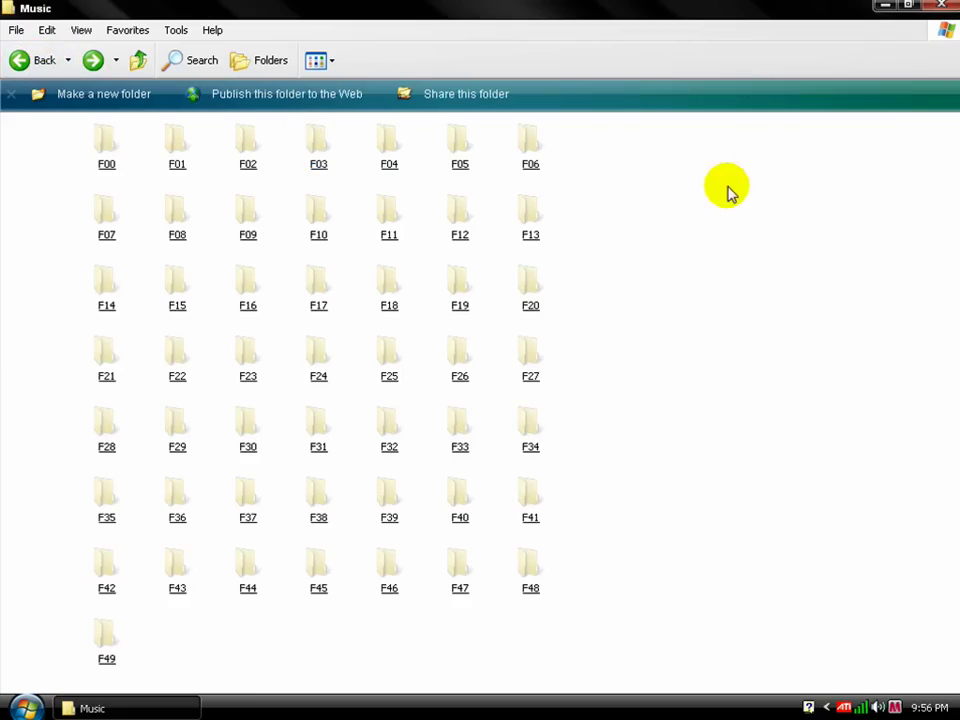
Shrink the iPod's Music window to uncover the desktop and create a new desktop folder named music.
{"action": "double_click", "coordinate": [632, 11]}
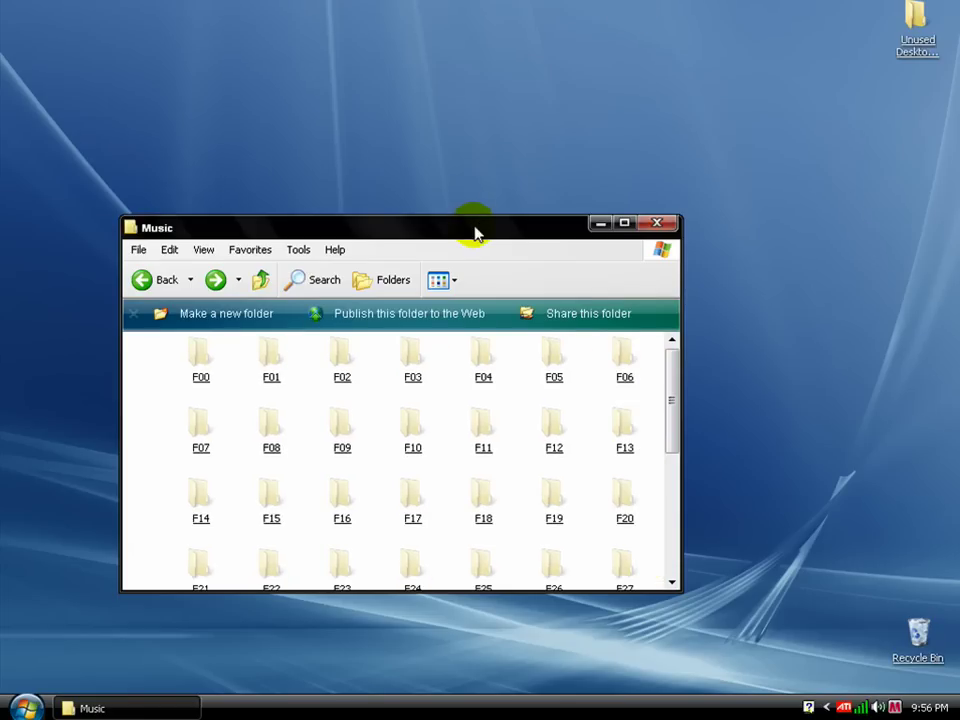
{"action": "left_click_drag", "start_coordinate": [477, 230], "coordinate": [700, 130]}
{"action": "right_click", "coordinate": [237, 244]}
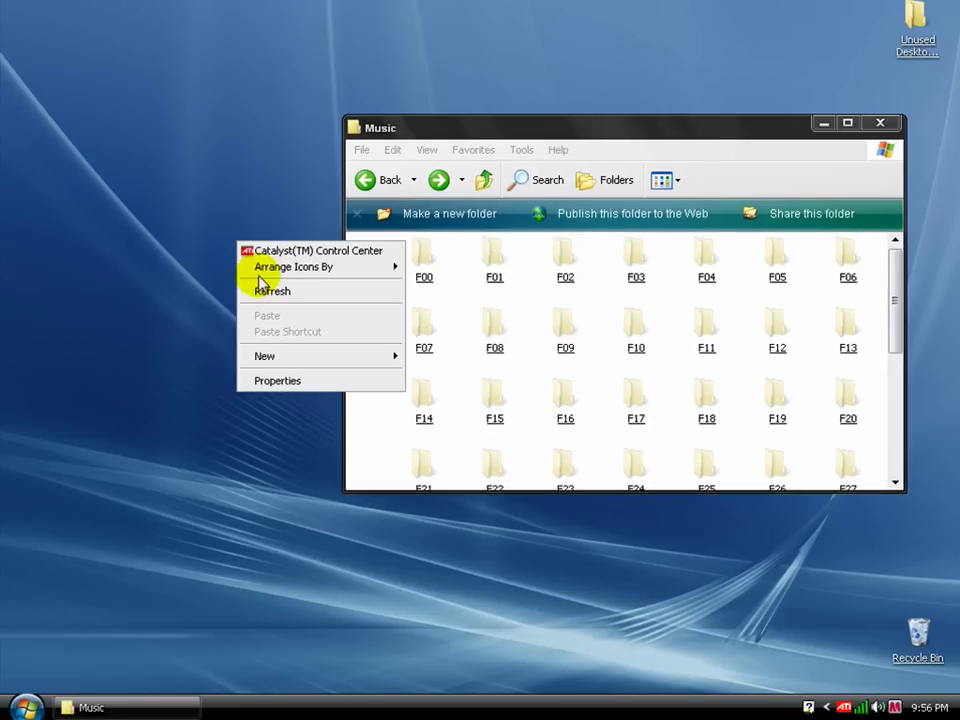
{"action": "mouse_move", "coordinate": [279, 360]}
{"action": "left_click", "coordinate": [420, 357]}
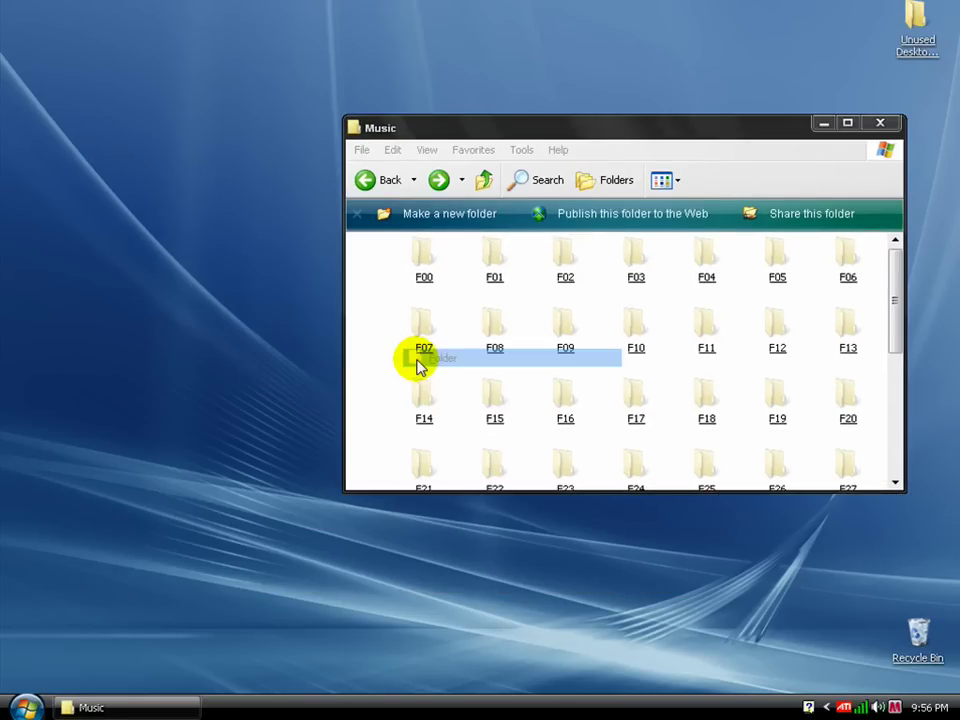
{"action": "type", "text": "m"}
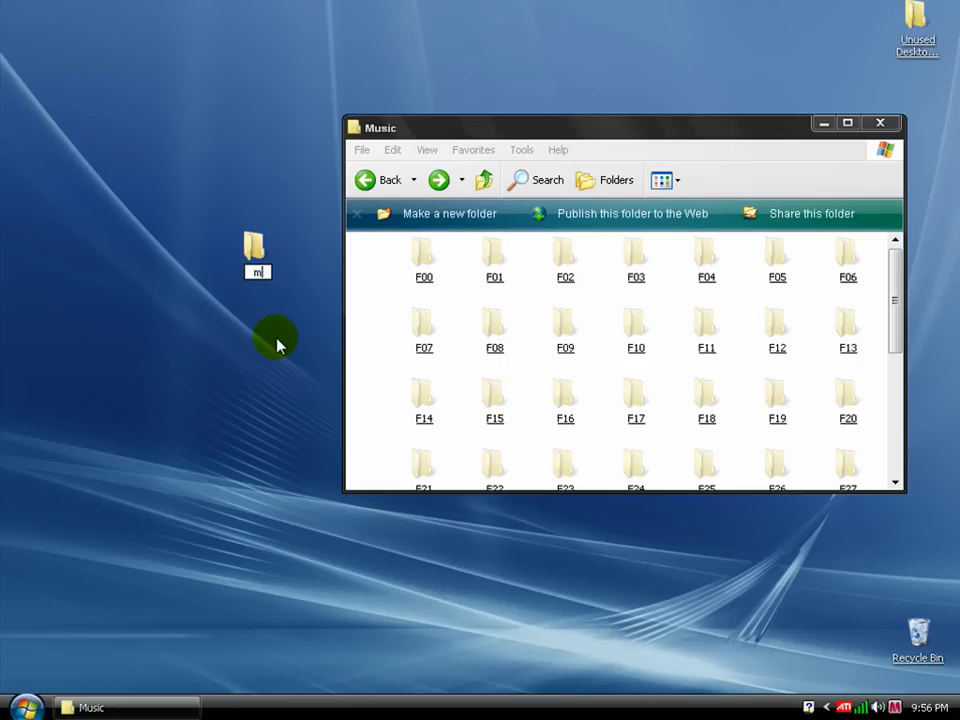
{"action": "type", "text": "usic"}
Open the new music folder and arrange its window beside the iPod's Music window.
{"action": "left_click", "coordinate": [255, 256]}
{"action": "double_click", "coordinate": [253, 252]}
{"action": "left_click_drag", "start_coordinate": [364, 133], "coordinate": [253, 246]}
{"action": "left_click_drag", "start_coordinate": [637, 133], "coordinate": [699, 48]}
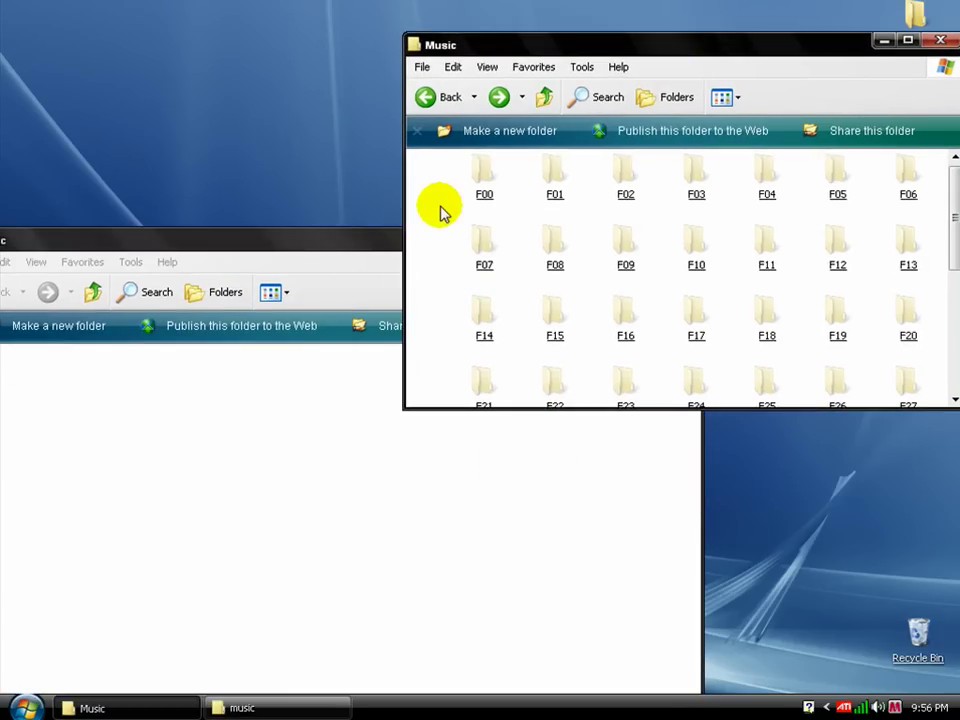
{"action": "left_click_drag", "start_coordinate": [521, 47], "coordinate": [579, 121]}
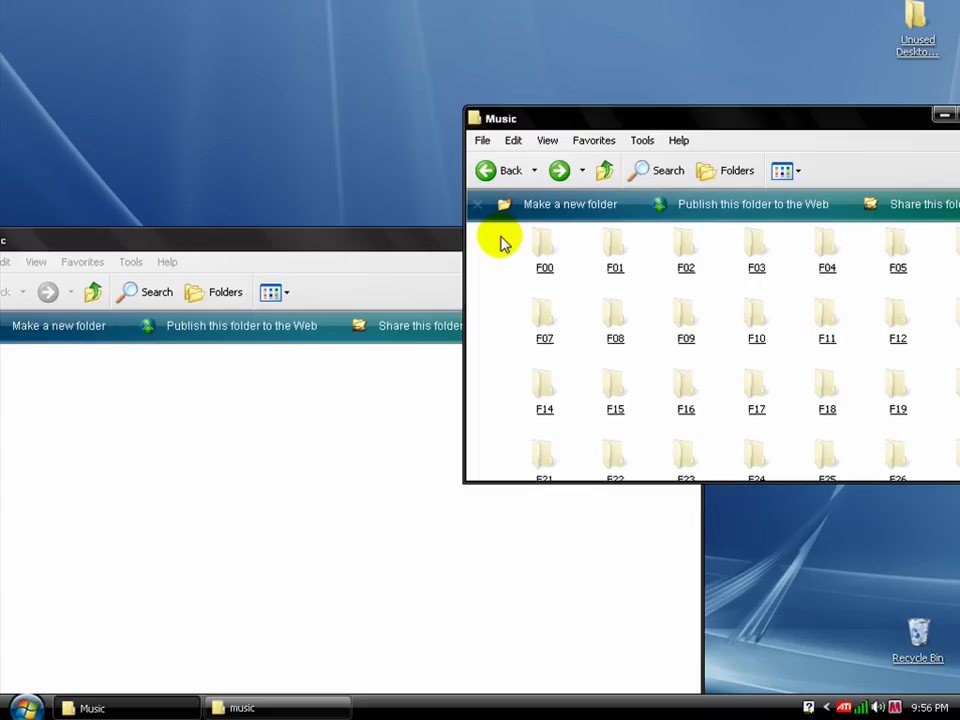
Select all the numbered song folders in the iPod's Music folder.
{"action": "key", "text": "ctrl+a"}
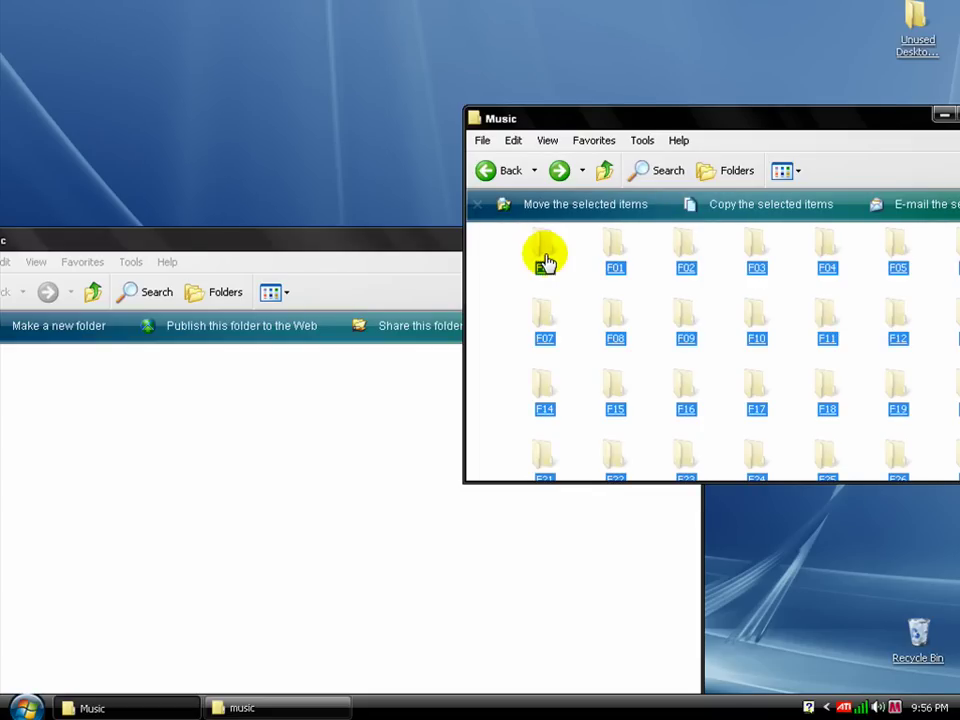
{"action": "left_click_drag", "start_coordinate": [546, 257], "coordinate": [591, 98]}
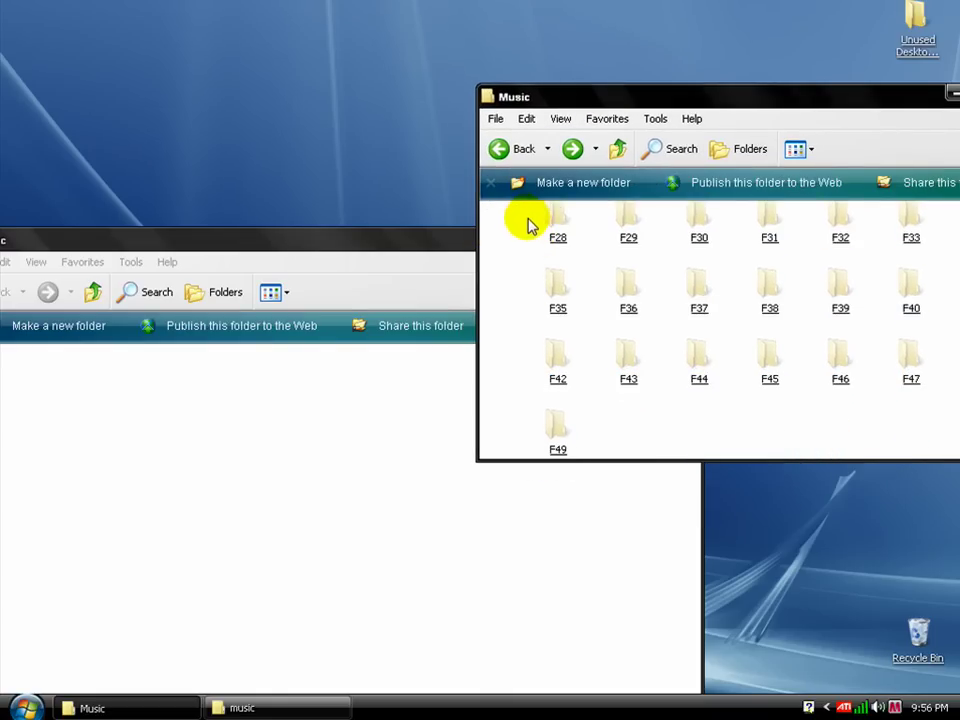
{"action": "scroll", "coordinate": [560, 280], "scroll_direction": "up", "scroll_amount": 5}
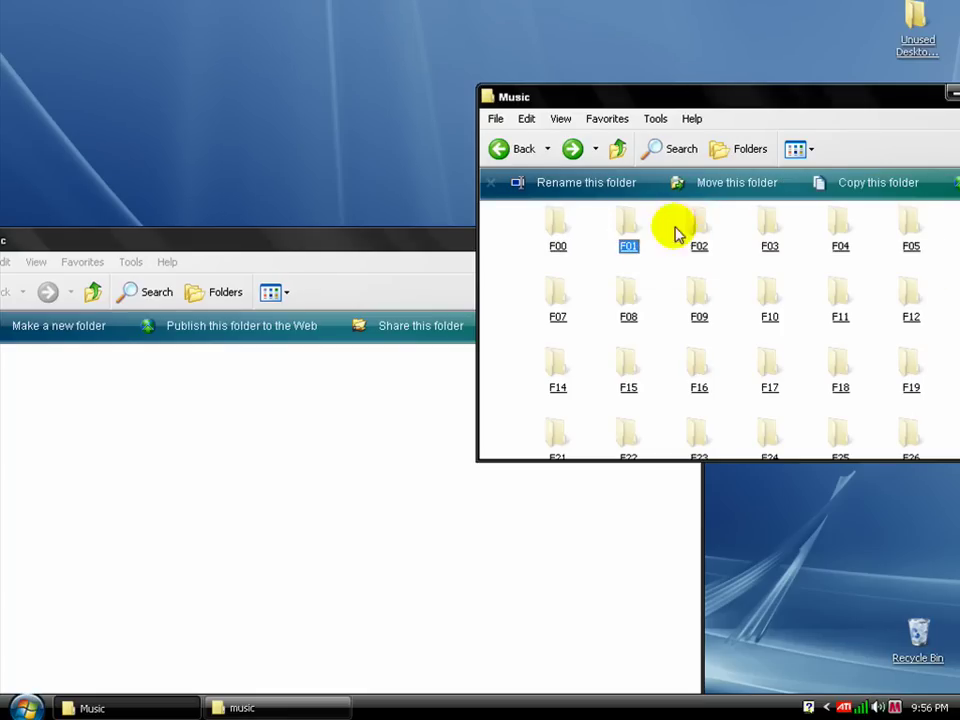
Copy the F02 folder from the iPod into the desktop music folder, cancelling the transfer partway.
{"action": "mouse_move", "coordinate": [707, 235]}
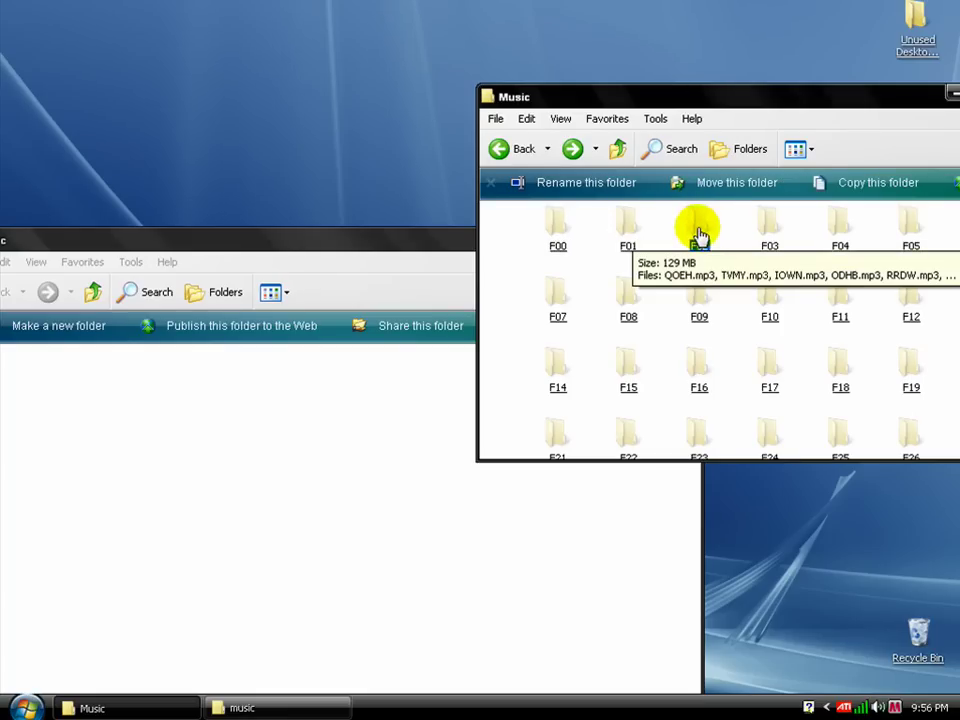
{"action": "left_click_drag", "start_coordinate": [700, 233], "coordinate": [307, 422]}
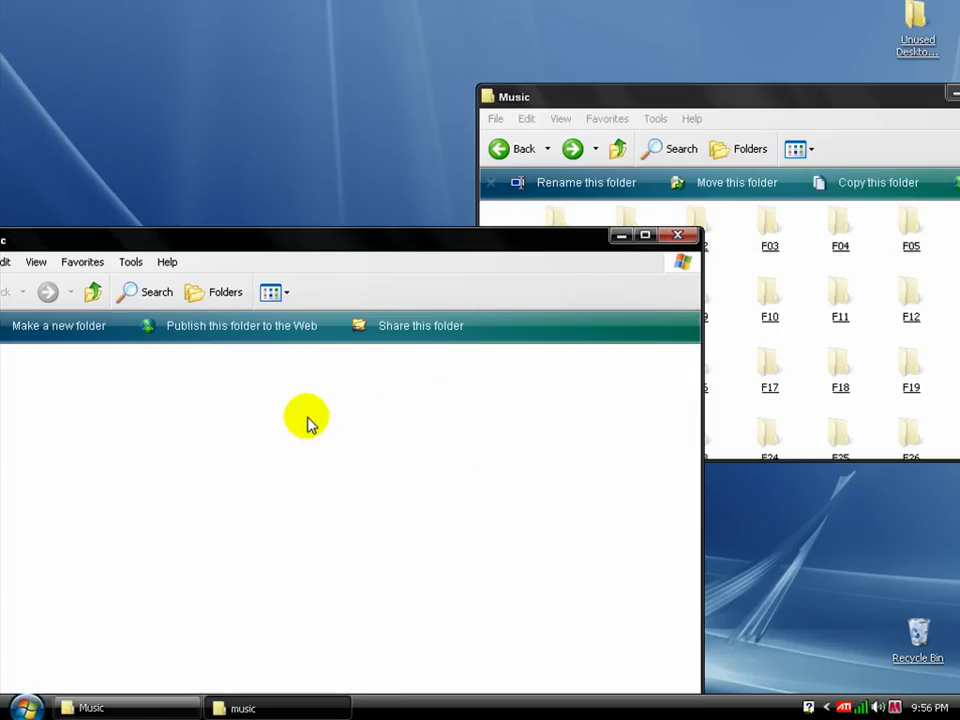
{"action": "left_click_drag", "start_coordinate": [354, 248], "coordinate": [505, 235]}
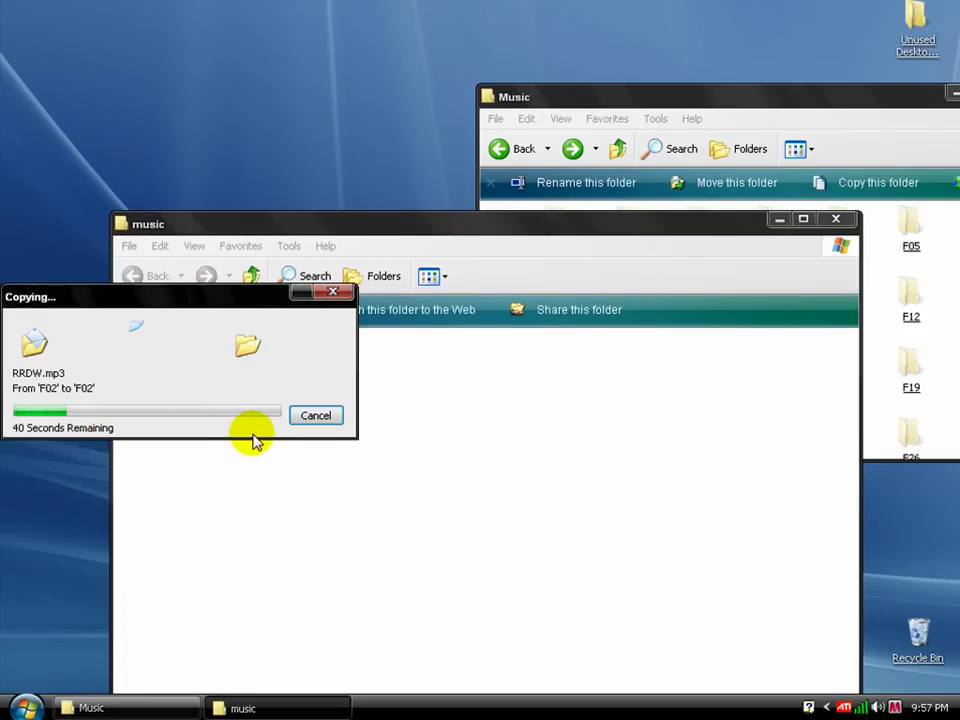
{"action": "left_click", "coordinate": [315, 416]}
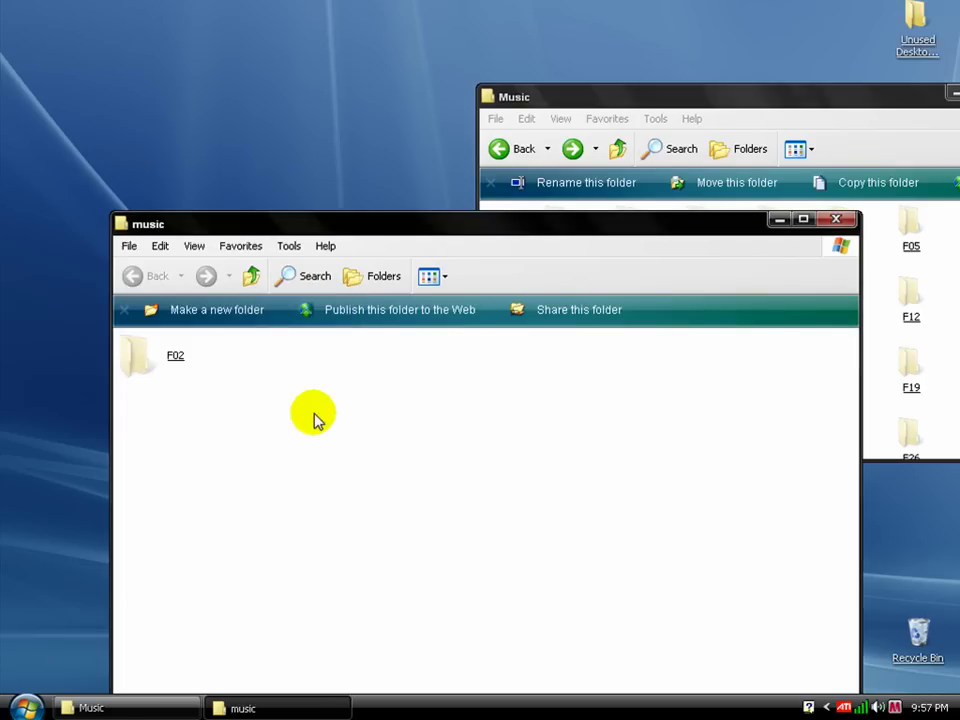
Minimize the desktop music folder's window and close the iPod's Music window.
{"action": "left_click_drag", "start_coordinate": [339, 234], "coordinate": [267, 152]}
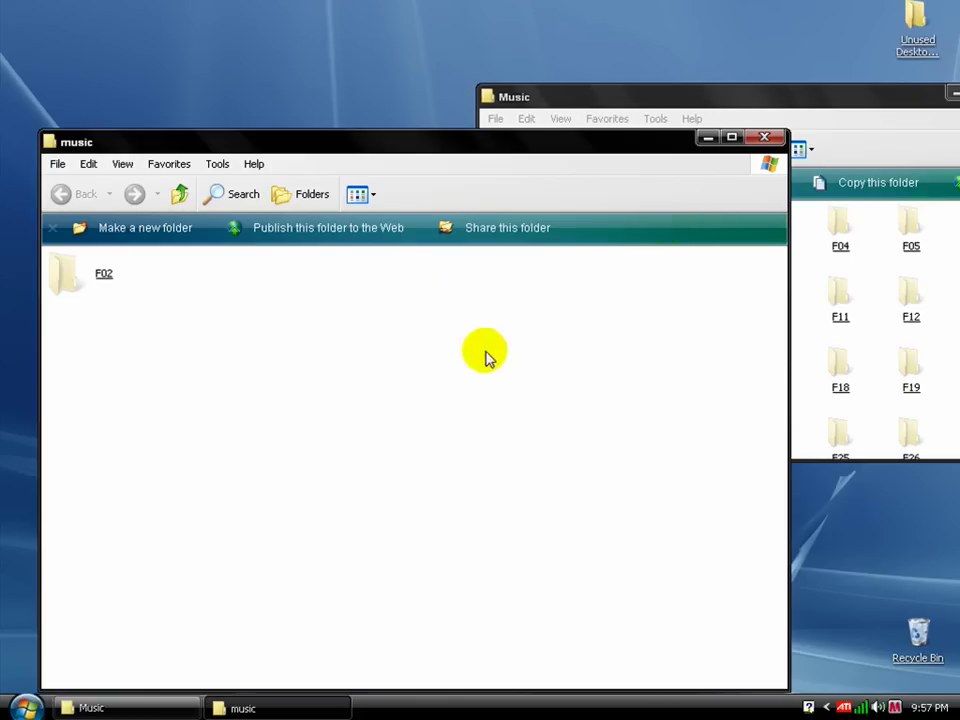
{"action": "left_click", "coordinate": [708, 137]}
{"action": "left_click_drag", "start_coordinate": [716, 104], "coordinate": [536, 106]}
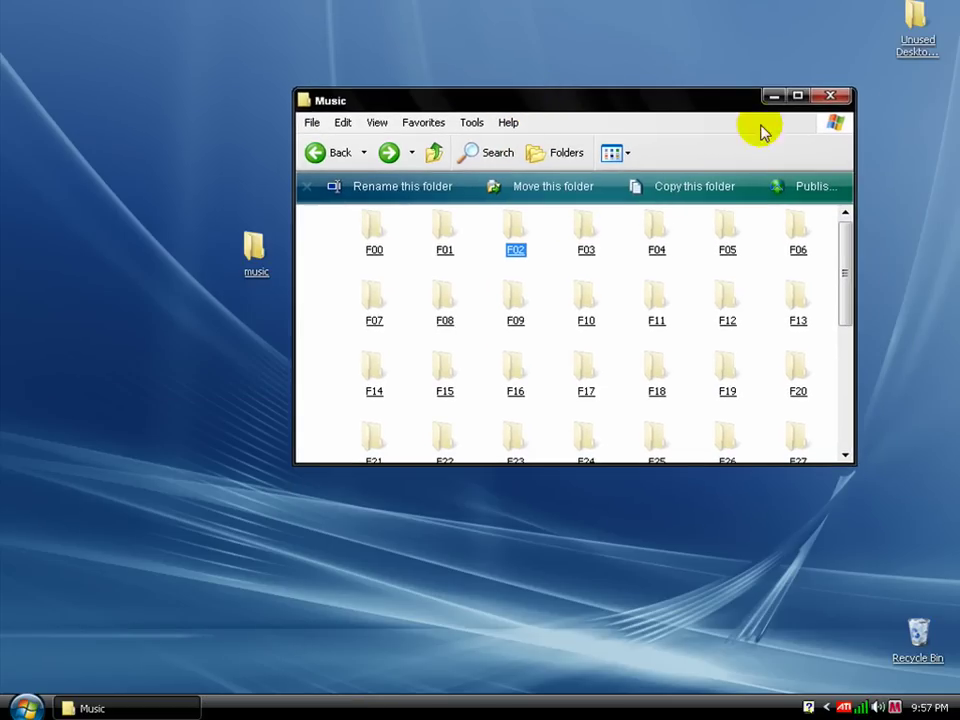
{"action": "left_click", "coordinate": [831, 96]}
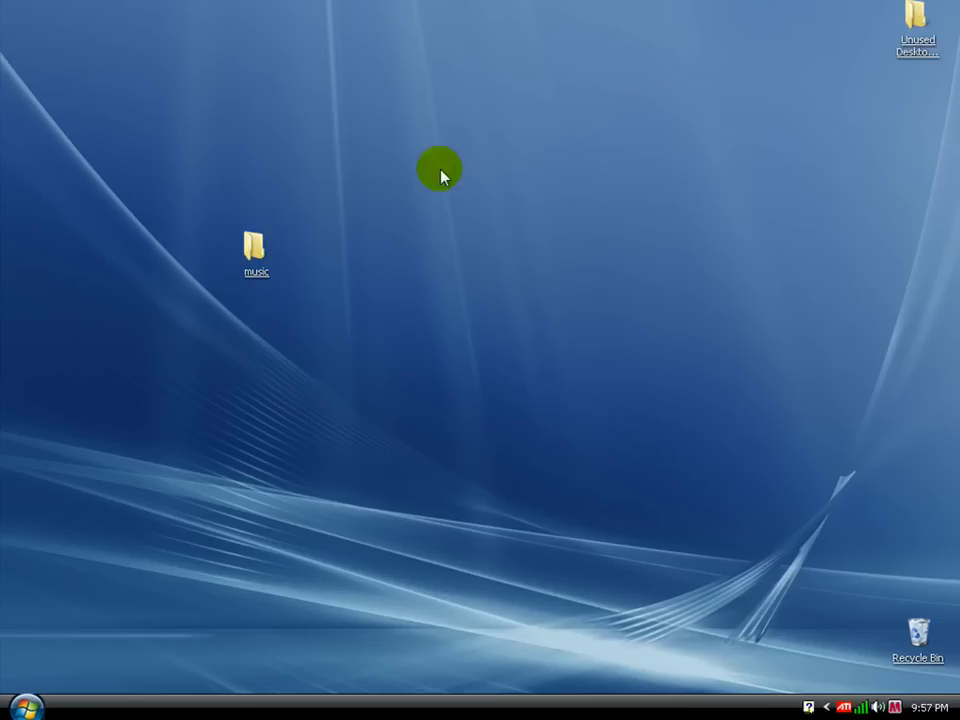
Switch to iTunes.
{"action": "mouse_move", "coordinate": [4, 330]}
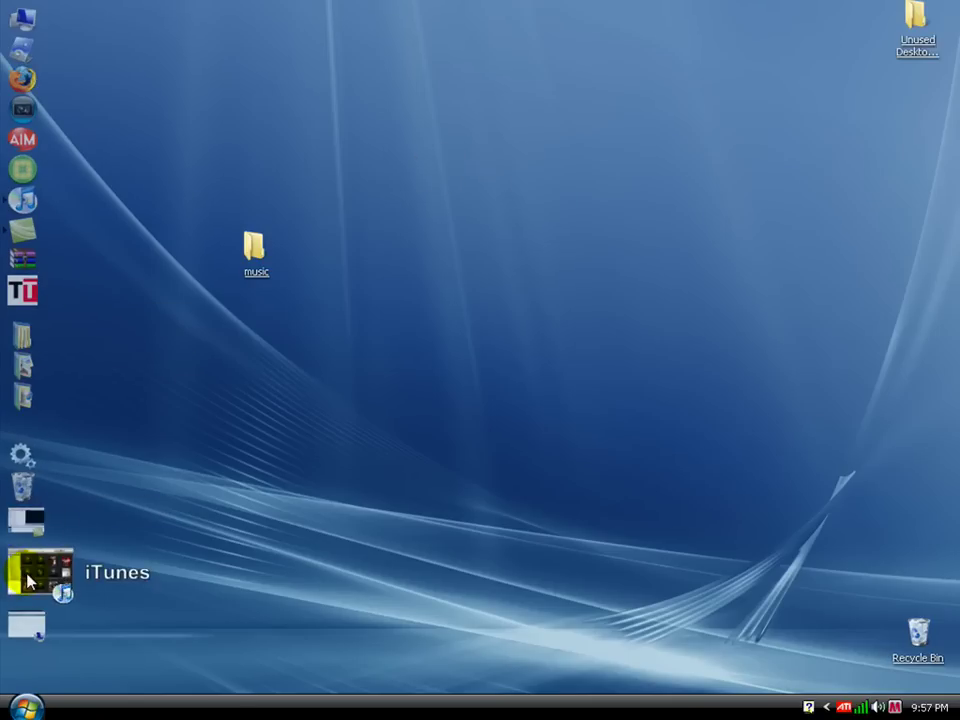
{"action": "left_click", "coordinate": [28, 578]}
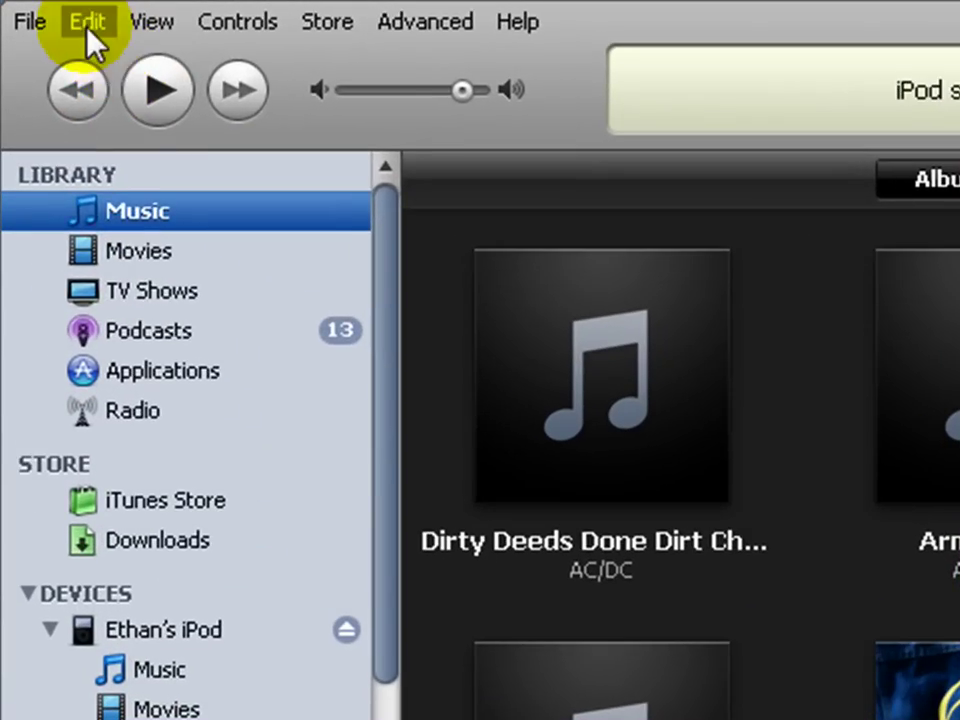
Turn on Keep iTunes Music folder organized in the advanced iTunes preferences.
{"action": "left_click", "coordinate": [40, 8]}
{"action": "left_click", "coordinate": [180, 334]}
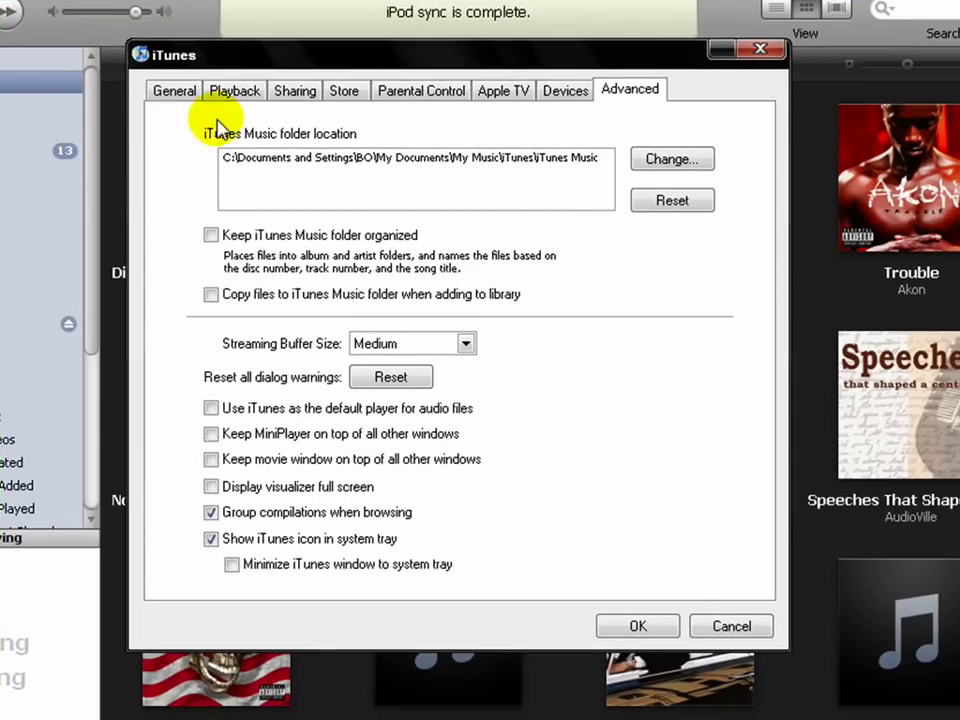
{"action": "left_click", "coordinate": [176, 93]}
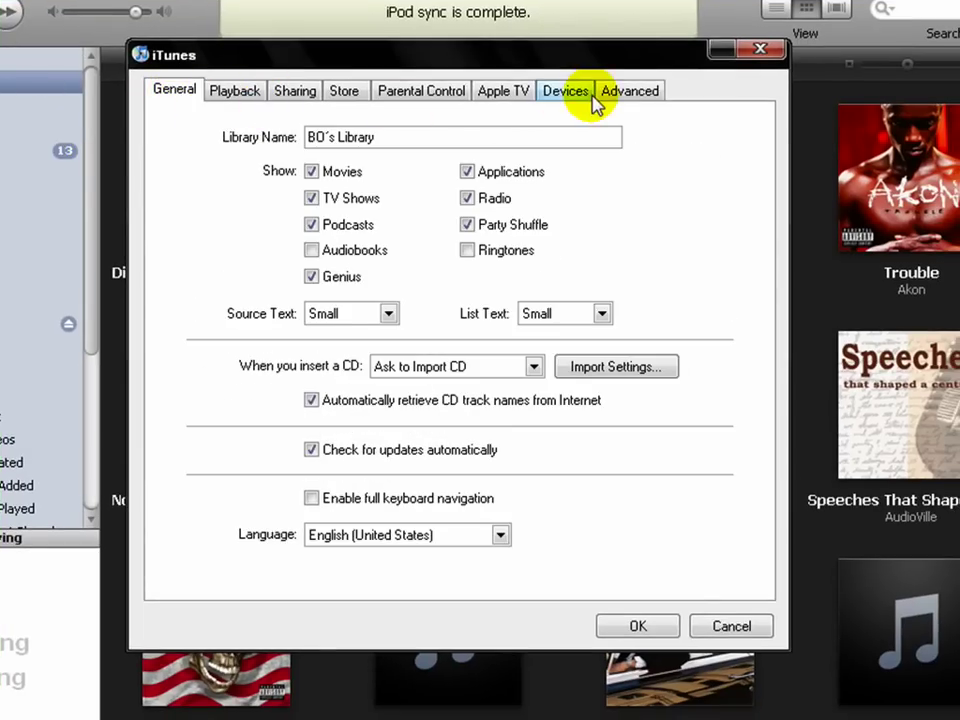
{"action": "left_click", "coordinate": [624, 100]}
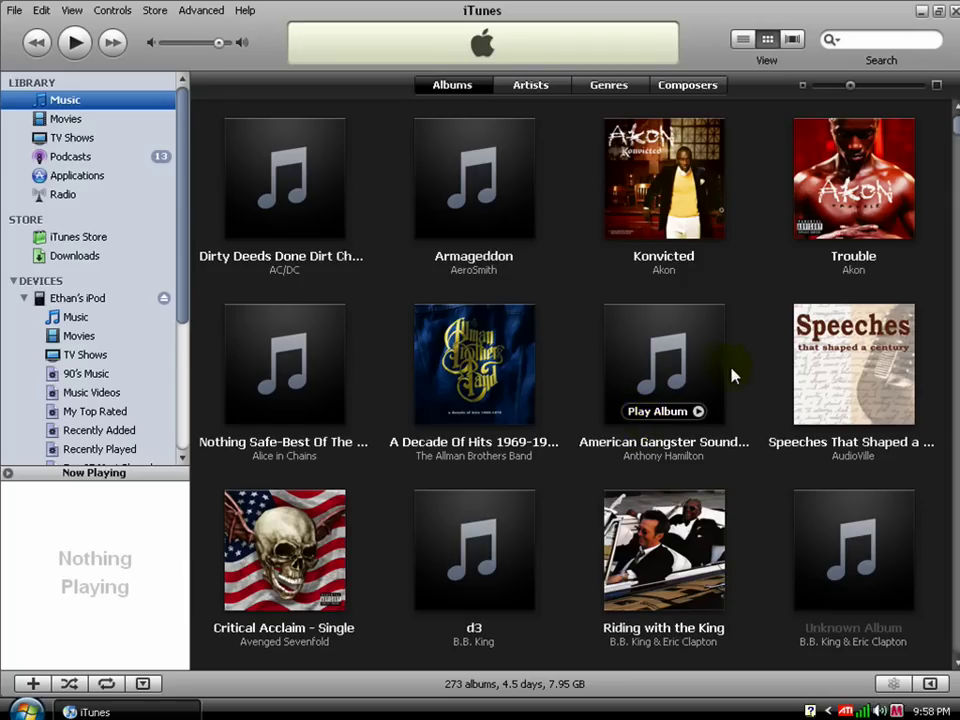
{"action": "left_click", "coordinate": [920, 12]}
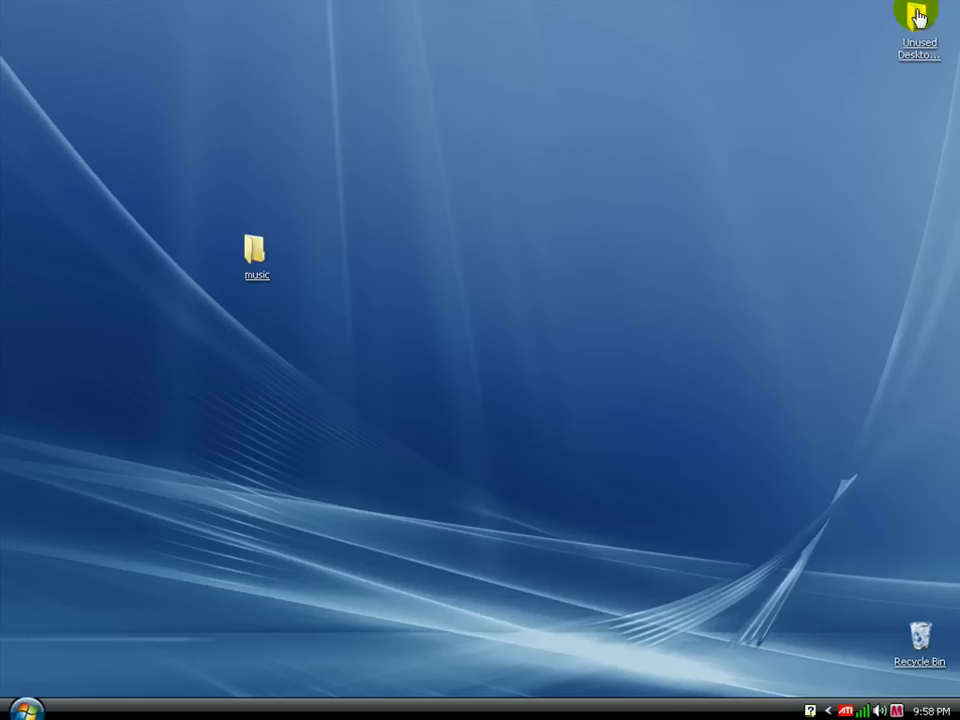
{"action": "mouse_move", "coordinate": [13, 580]}
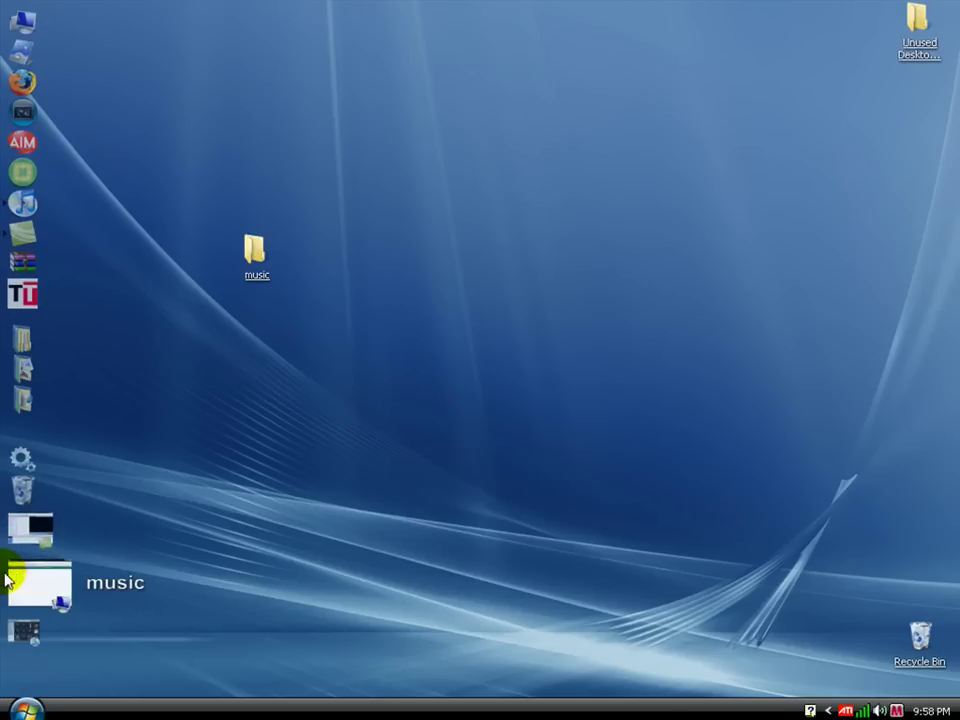
{"action": "left_click", "coordinate": [28, 612]}
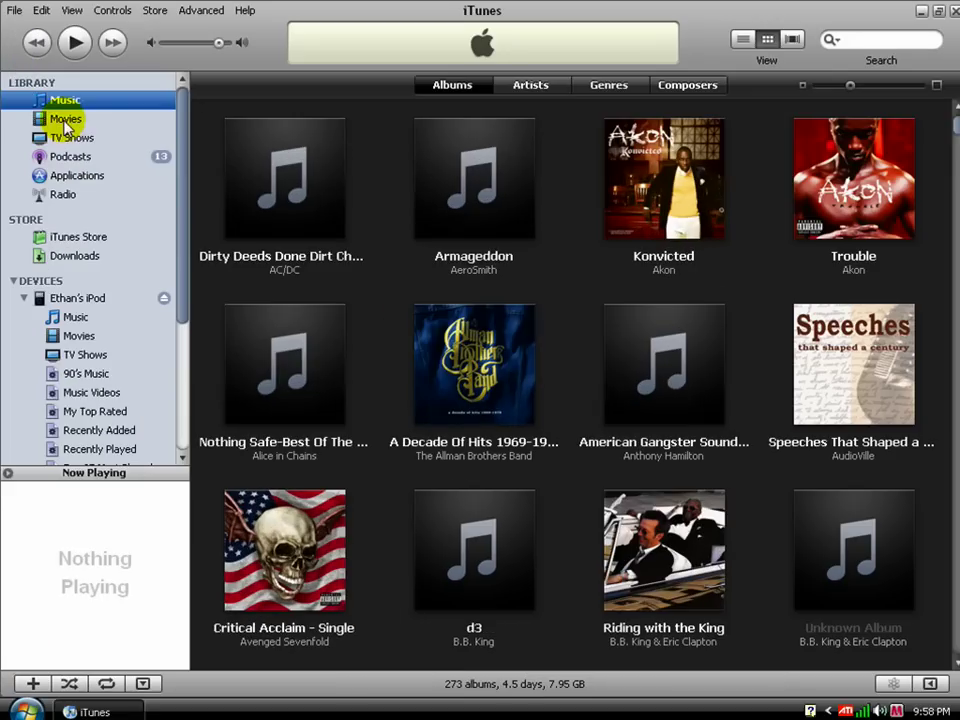
Look up the iTunes Music folder location in the advanced iTunes preferences and close them.
{"action": "left_click", "coordinate": [40, 11]}
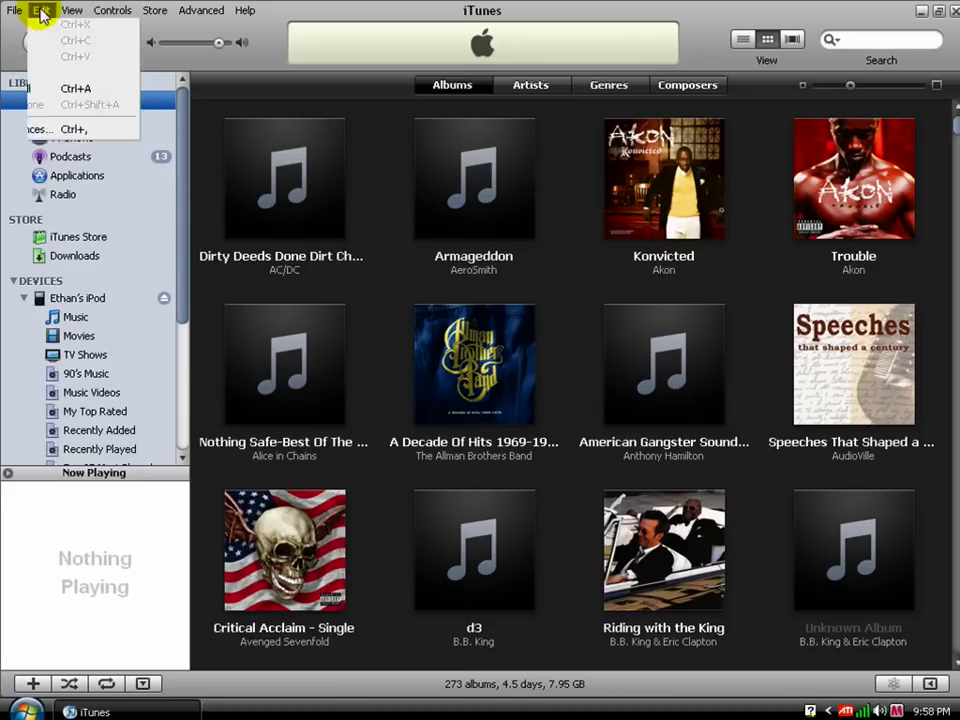
{"action": "left_click", "coordinate": [79, 154]}
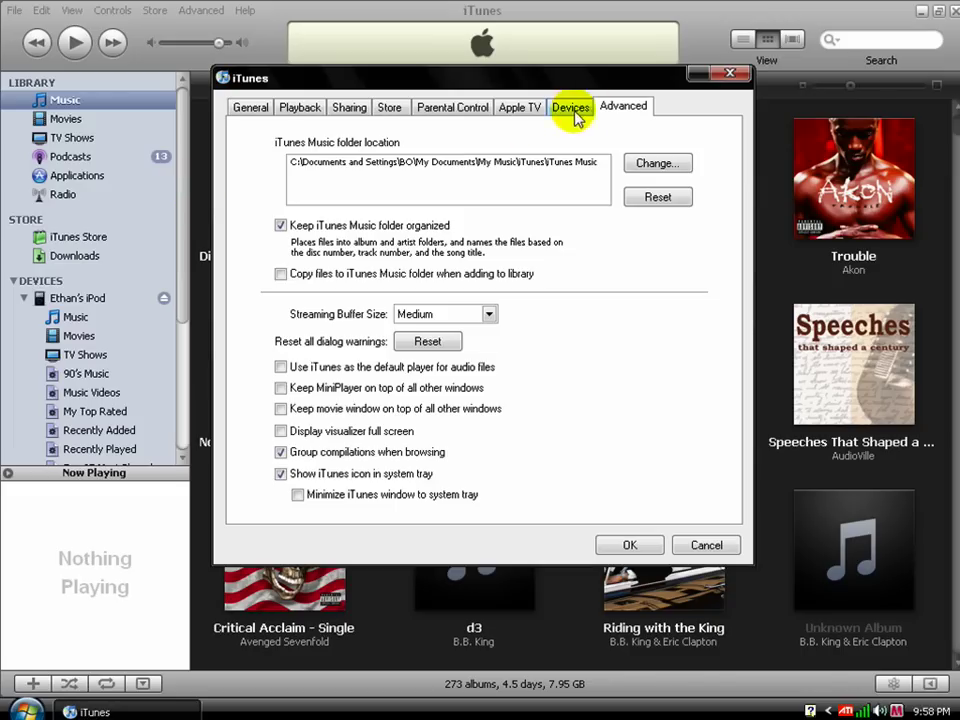
{"action": "left_click_drag", "start_coordinate": [318, 163], "coordinate": [567, 163]}
{"action": "left_click", "coordinate": [738, 77]}
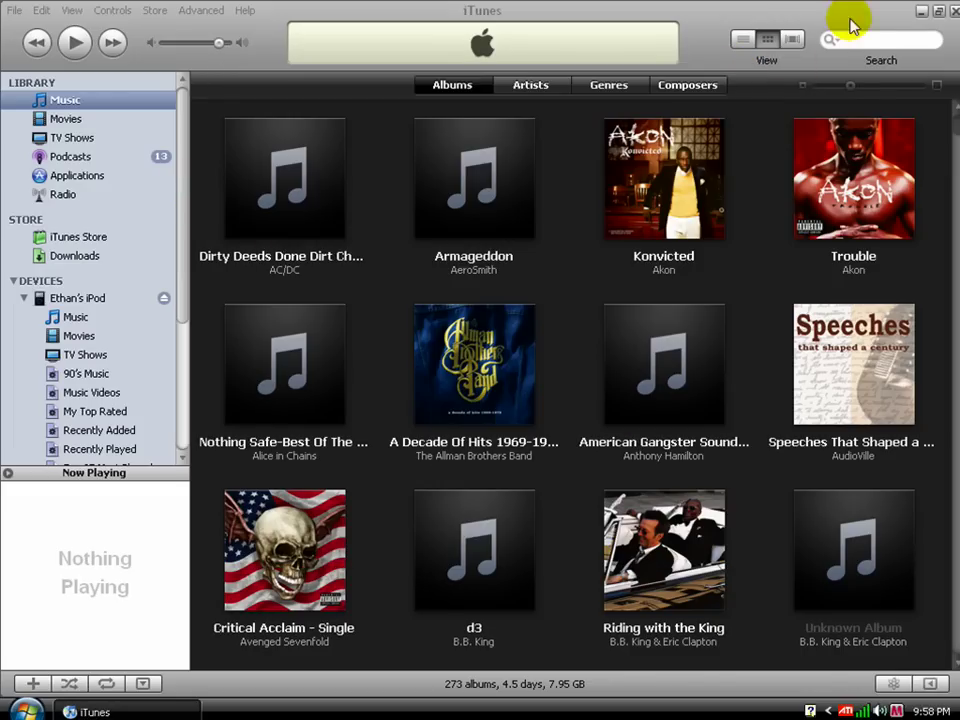
Minimize iTunes and open the iTunes Music folder, found in My Documents under My Music and iTunes, showing its last artist folders.
{"action": "left_click", "coordinate": [928, 10]}
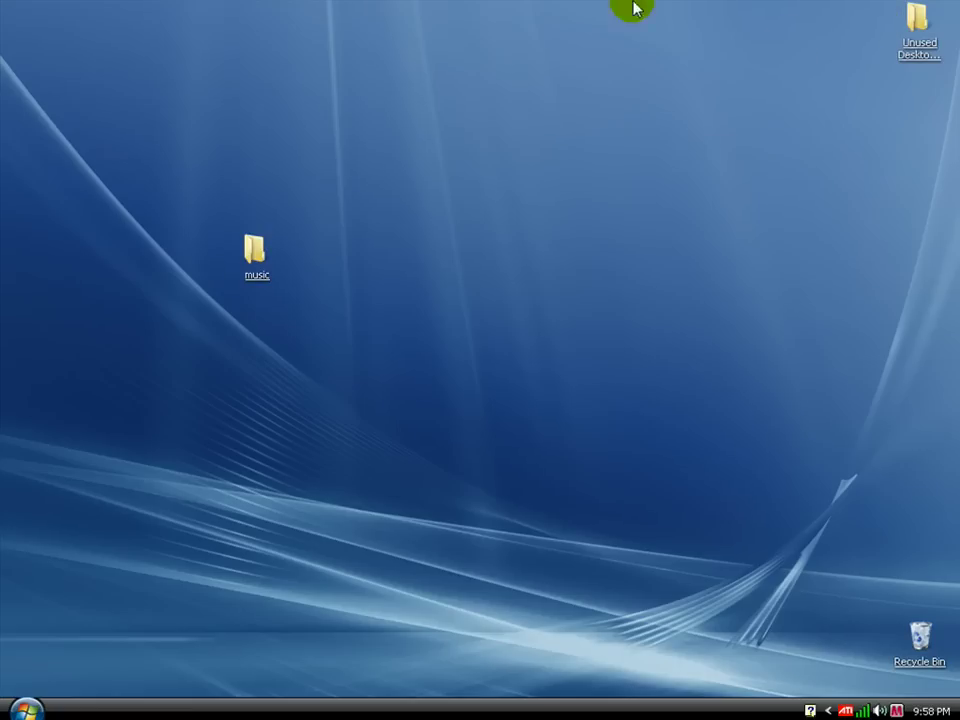
{"action": "mouse_move", "coordinate": [4, 420]}
{"action": "left_click", "coordinate": [33, 367]}
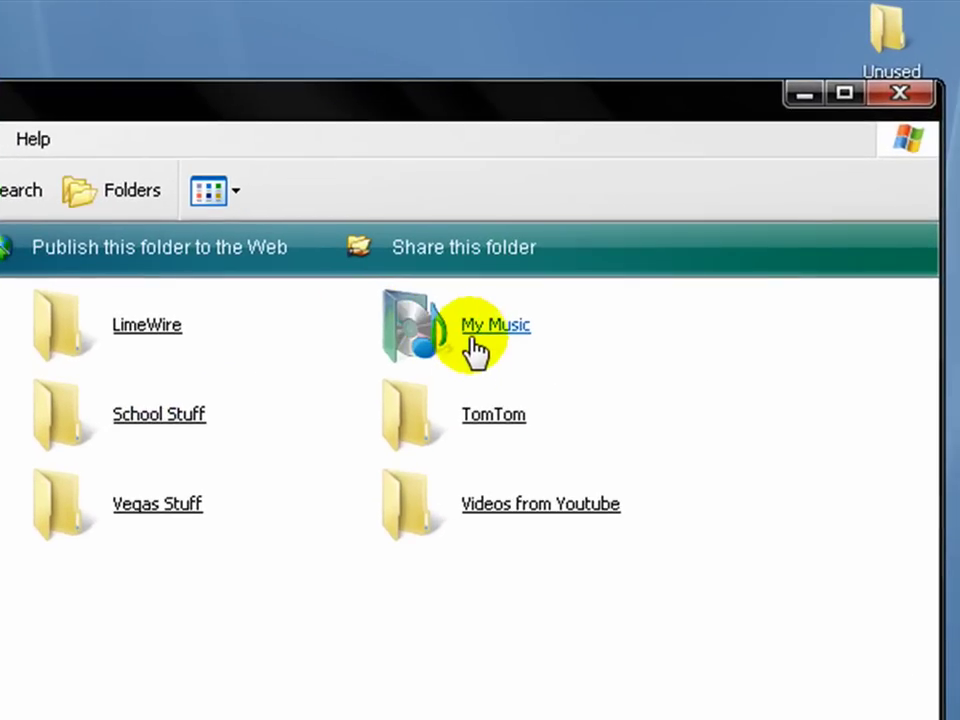
{"action": "left_click", "coordinate": [475, 349]}
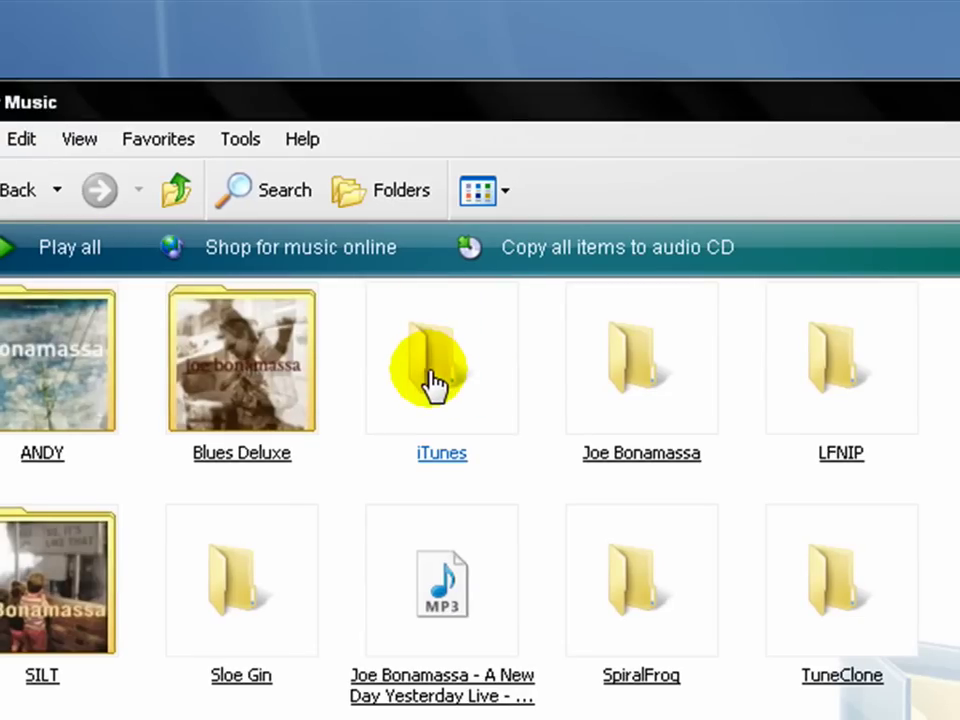
{"action": "left_click", "coordinate": [433, 383]}
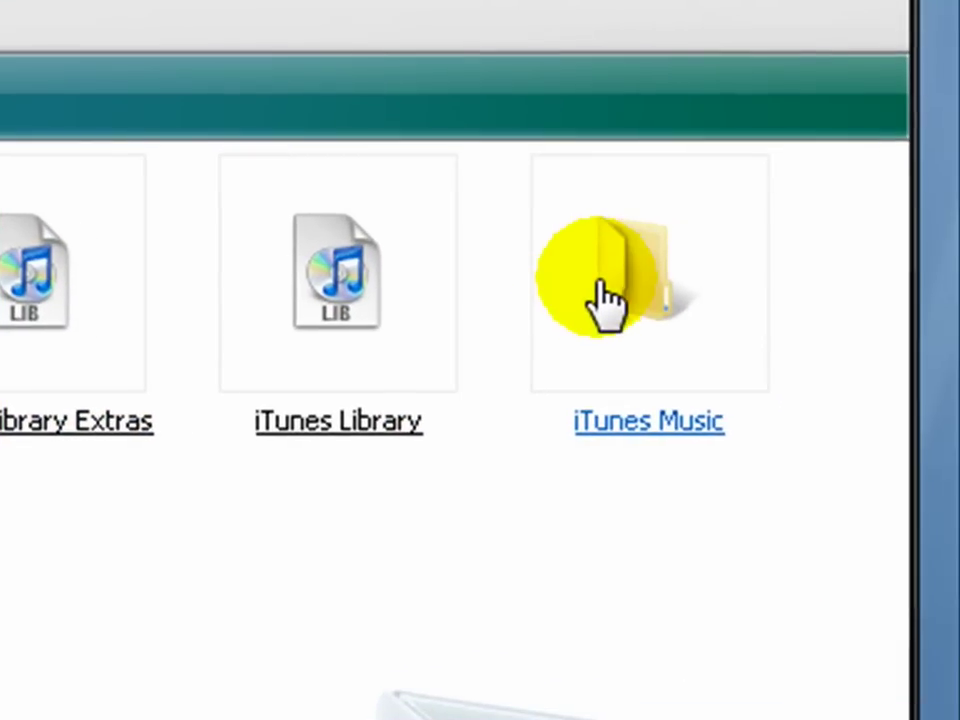
{"action": "left_click", "coordinate": [959, 380]}
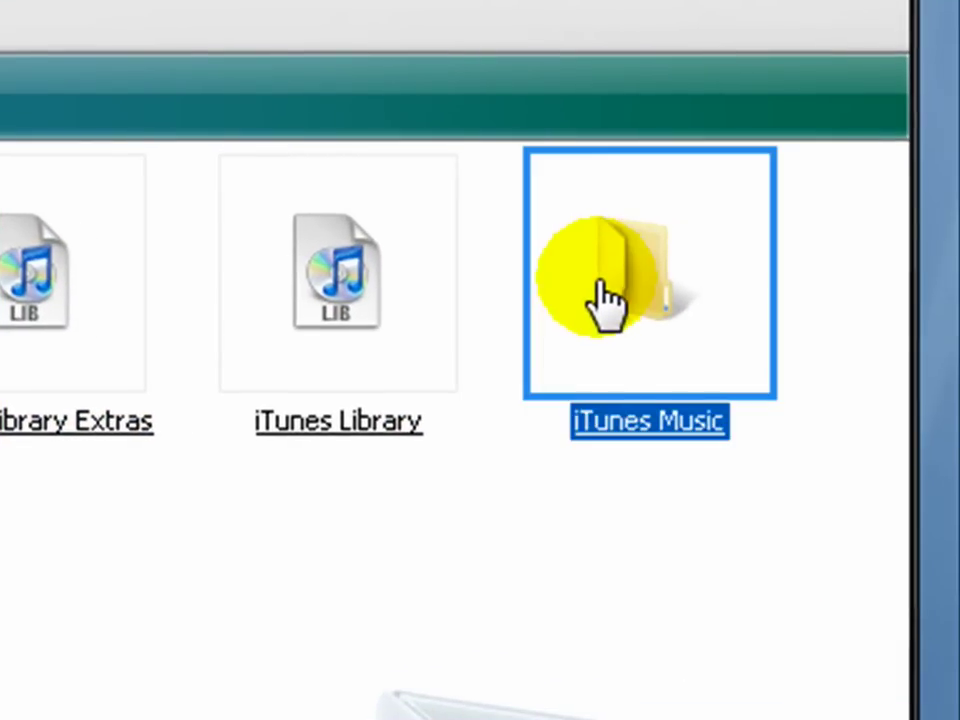
{"action": "double_click", "coordinate": [607, 300]}
{"action": "scroll", "coordinate": [818, 208], "scroll_direction": "down", "scroll_amount": 10}
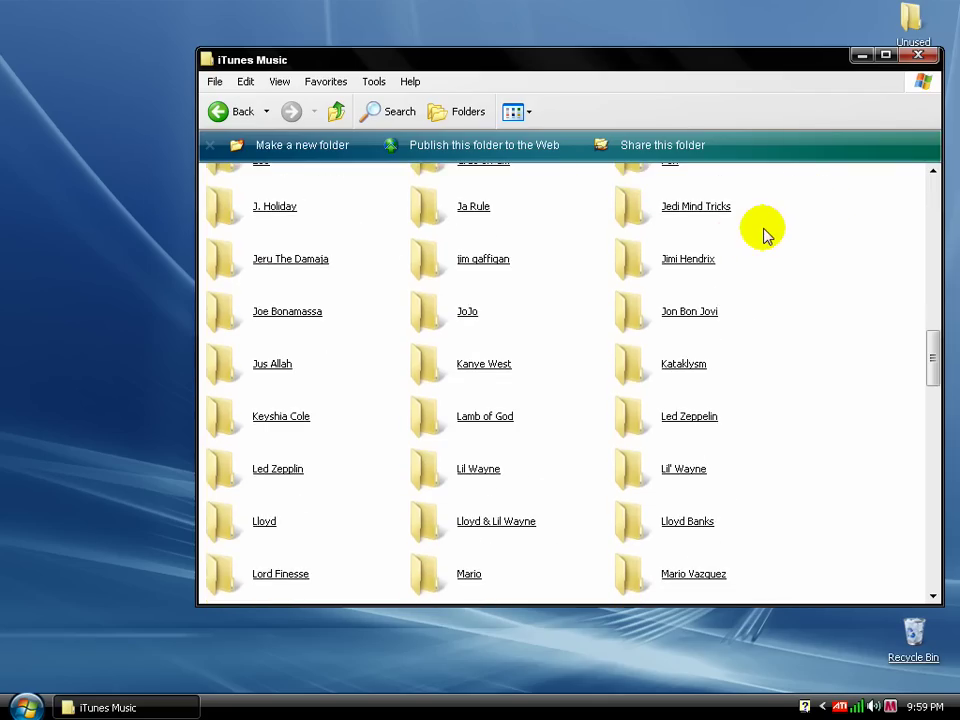
{"action": "left_click_drag", "start_coordinate": [931, 358], "coordinate": [911, 561]}
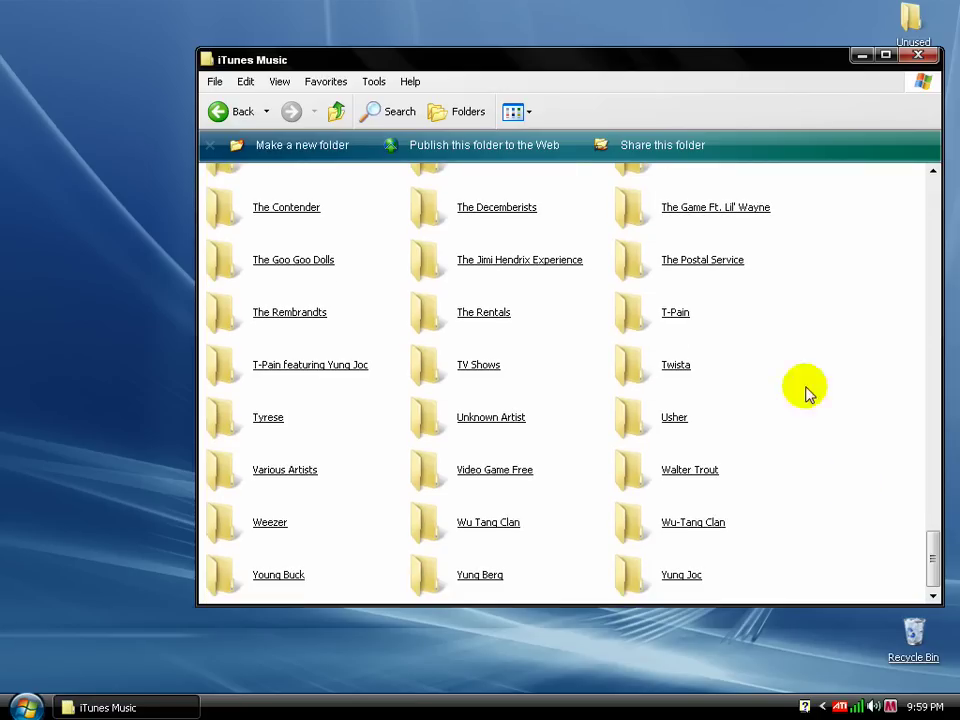
Shift the iTunes Music window aside and open the desktop music folder next to it.
{"action": "left_click_drag", "start_coordinate": [568, 60], "coordinate": [748, 204]}
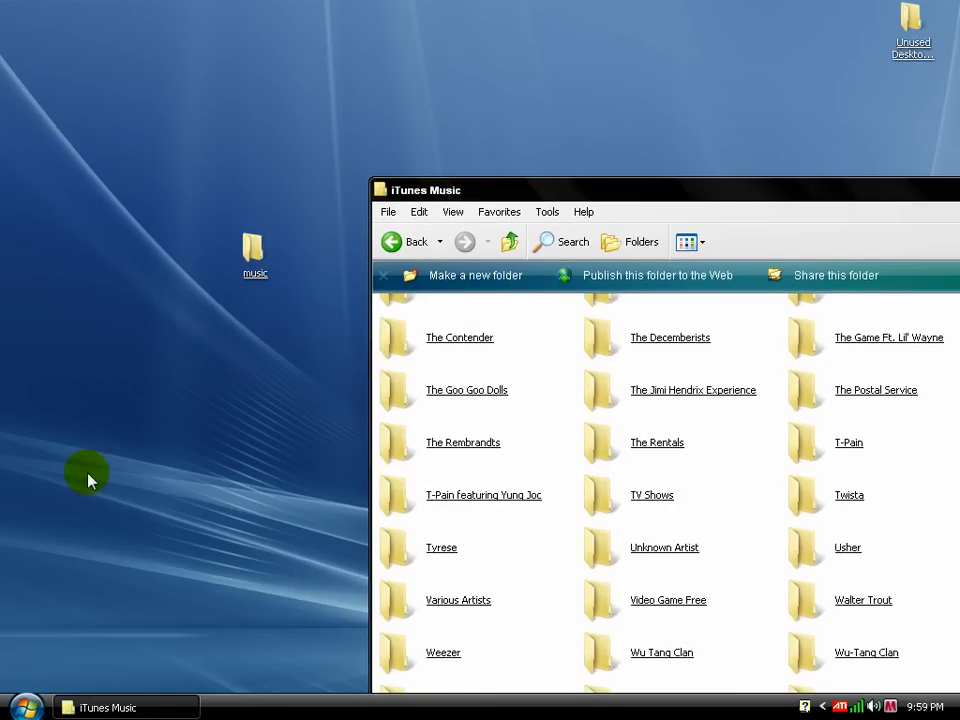
{"action": "left_click", "coordinate": [253, 268]}
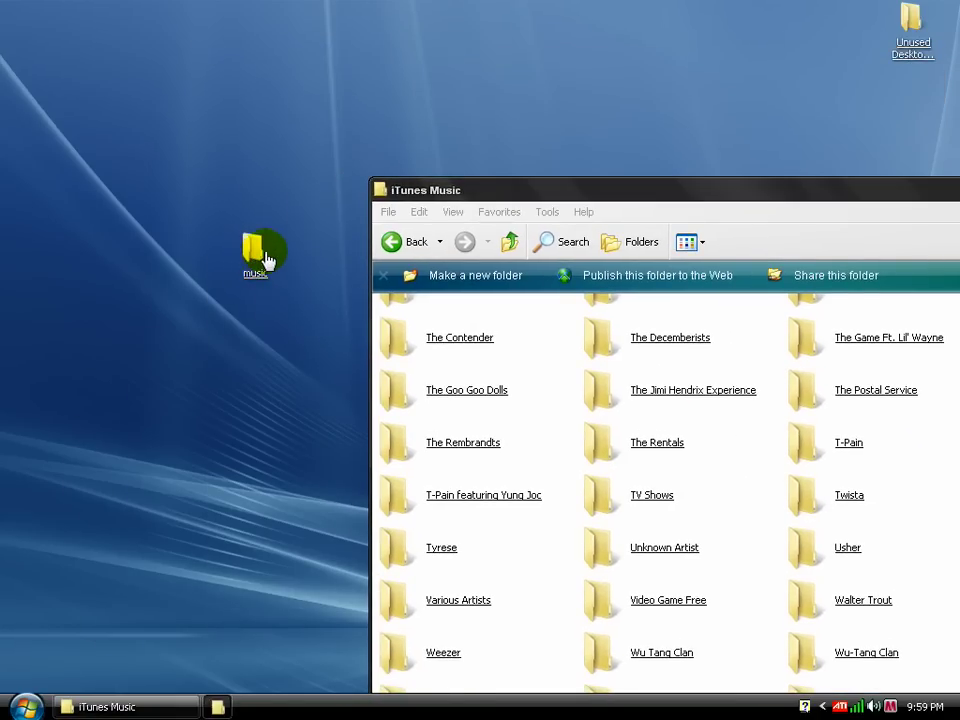
{"action": "double_click", "coordinate": [256, 256]}
{"action": "left_click_drag", "start_coordinate": [339, 143], "coordinate": [326, 122]}
Move the F02 folder from the desktop music folder into the iTunes Music folder and close the desktop folder's window.
{"action": "mouse_move", "coordinate": [47, 257]}
{"action": "left_mouse_down"}
{"action": "mouse_move", "coordinate": [256, 295]}
{"action": "mouse_move", "coordinate": [888, 476]}
{"action": "left_mouse_up"}
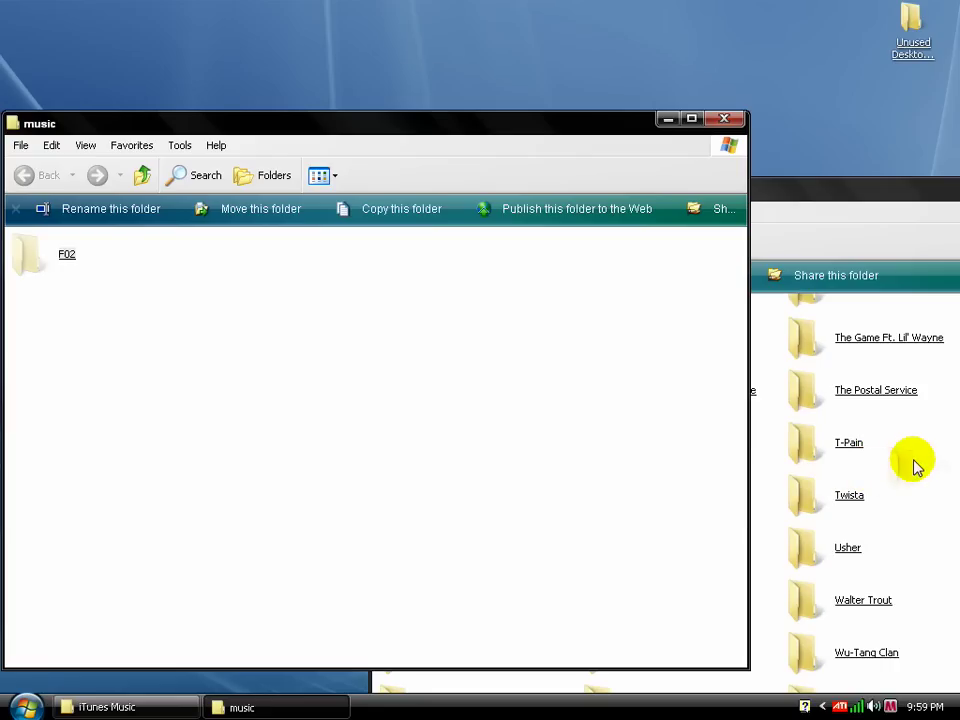
{"action": "left_click", "coordinate": [914, 465]}
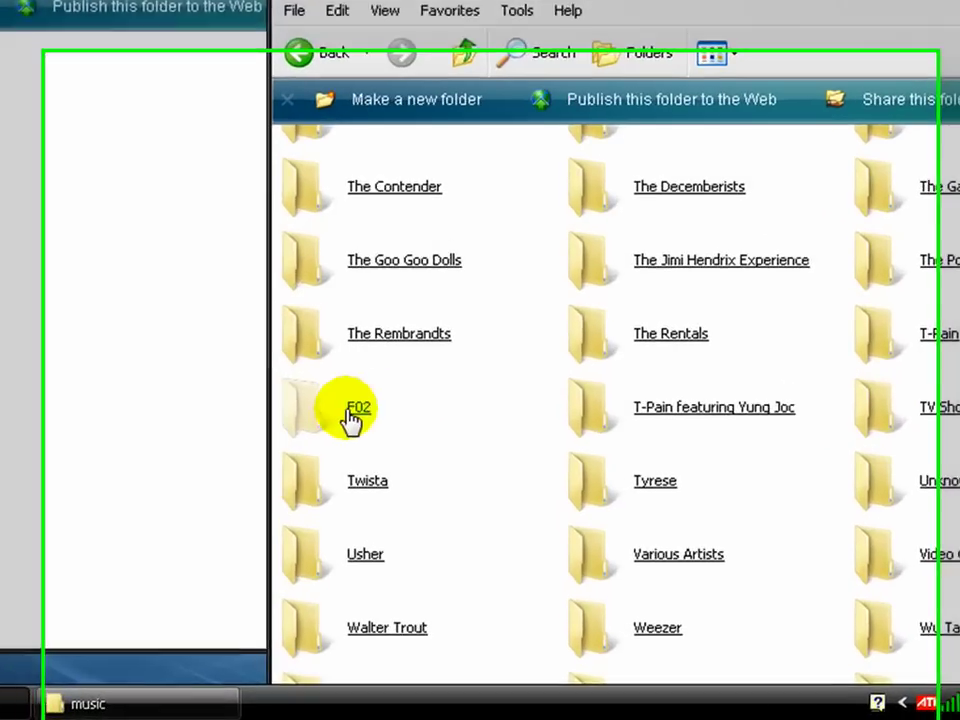
{"action": "left_click", "coordinate": [355, 410]}
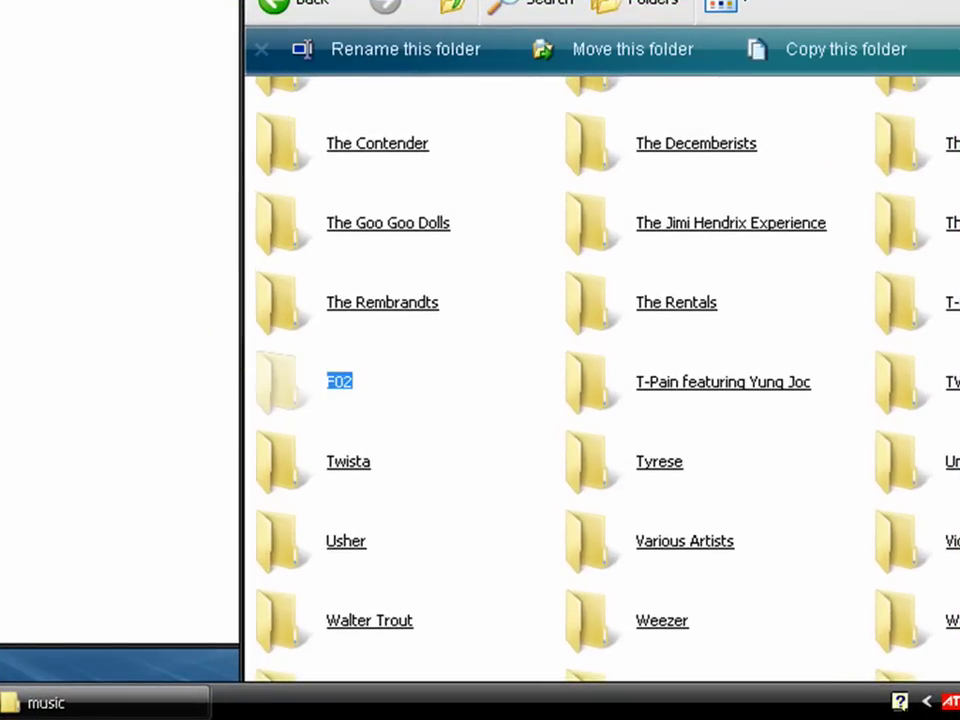
{"action": "key", "text": "alt+F4"}
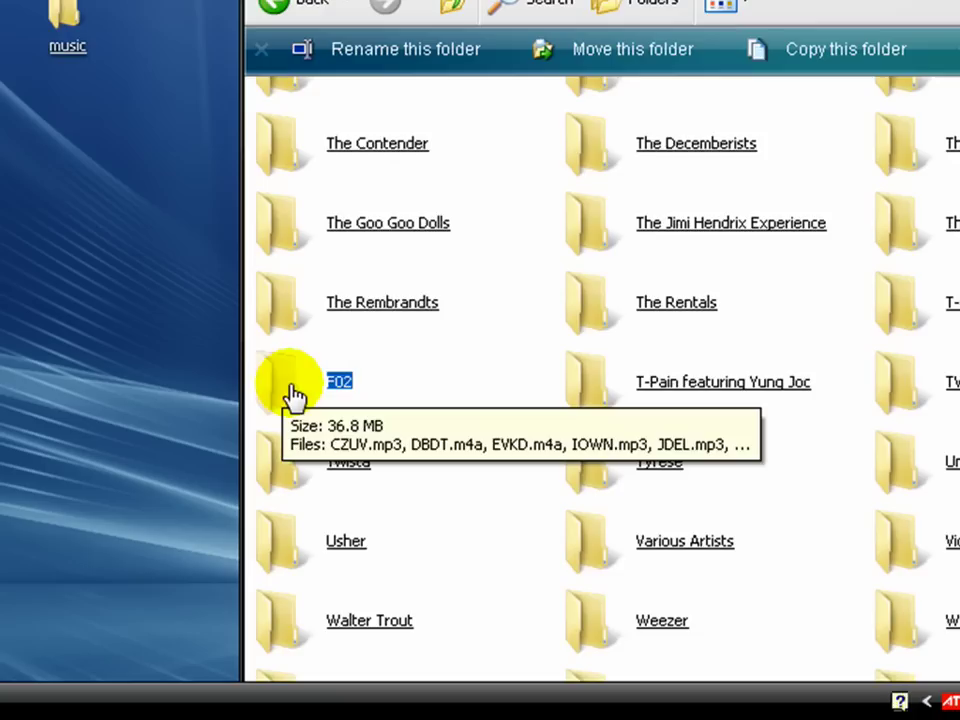
Remove the Hidden attribute from the F02 folder, applying the change to its subfolders and files.
{"action": "key", "text": "F2"}
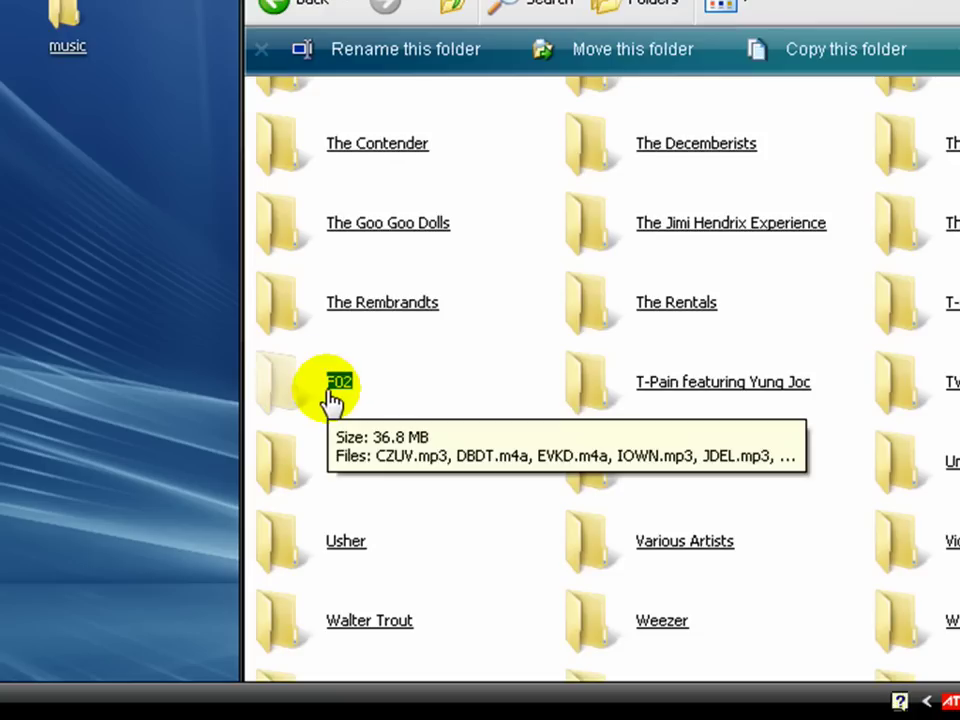
{"action": "right_click", "coordinate": [318, 396]}
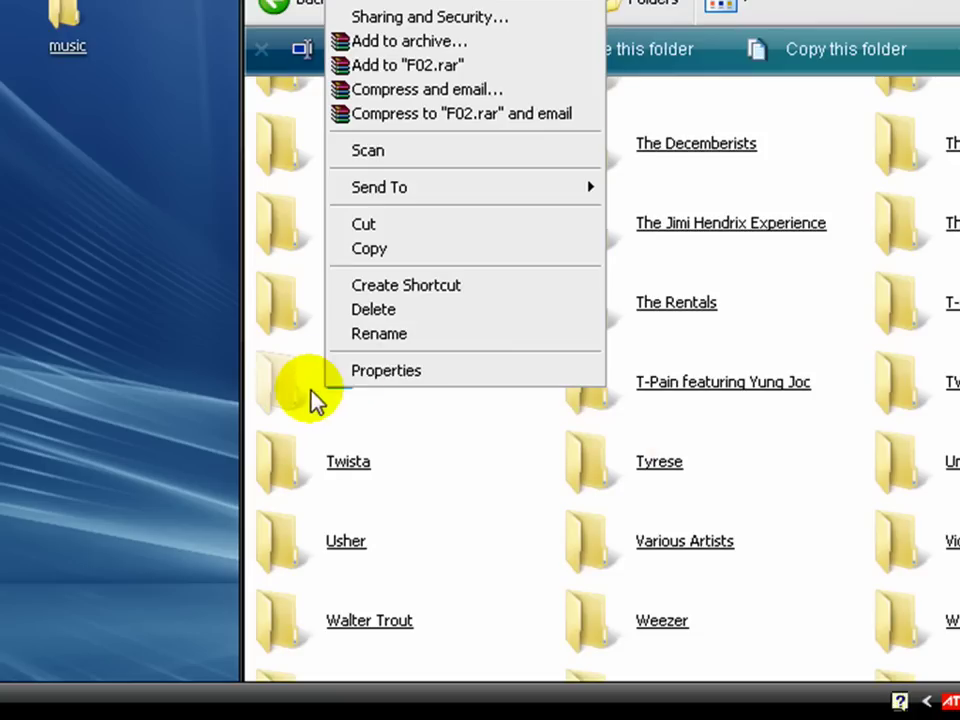
{"action": "left_click", "coordinate": [360, 373]}
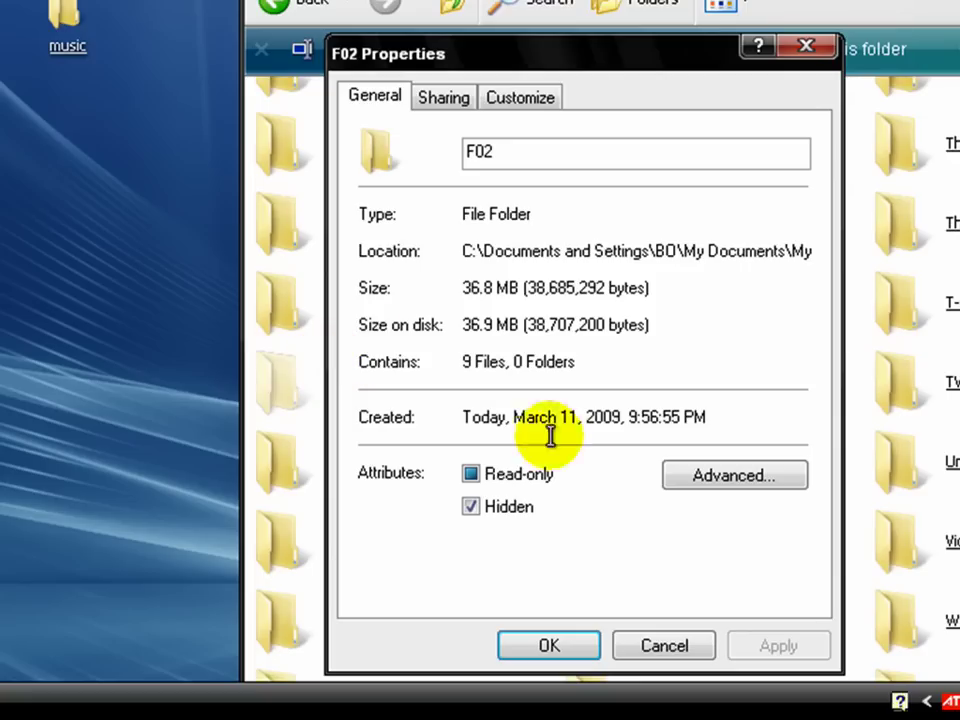
{"action": "left_click", "coordinate": [470, 507]}
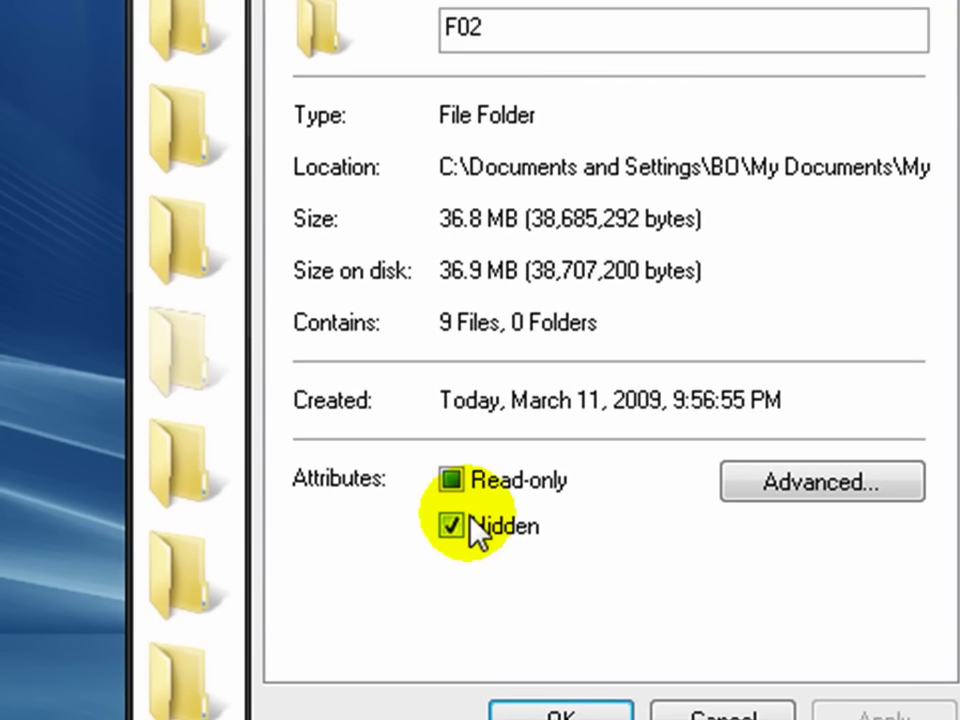
{"action": "left_click", "coordinate": [474, 530]}
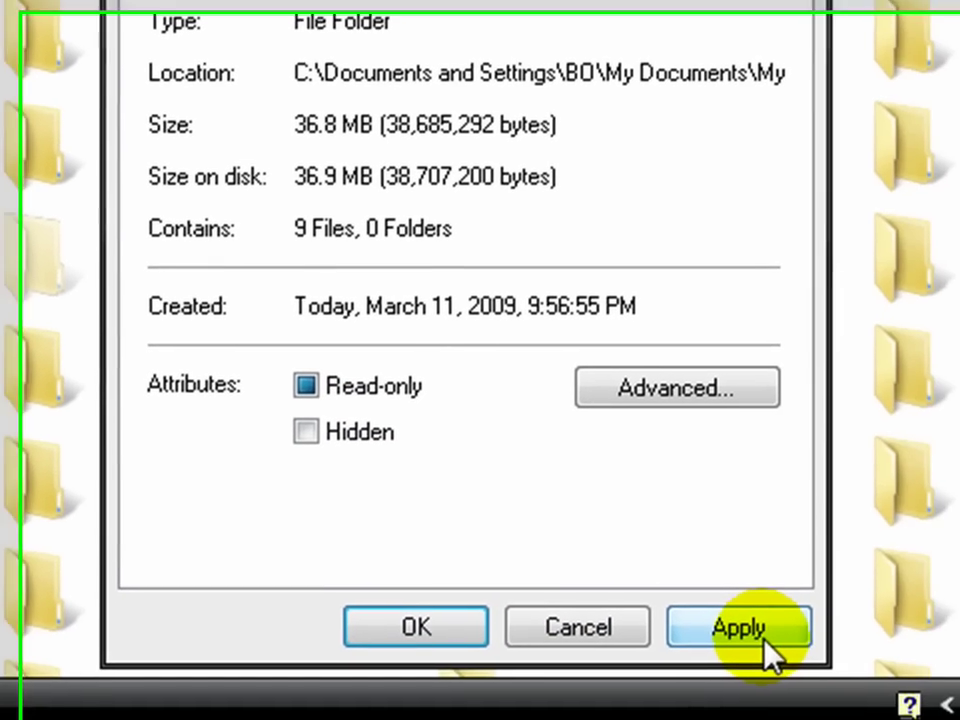
{"action": "left_click", "coordinate": [885, 714]}
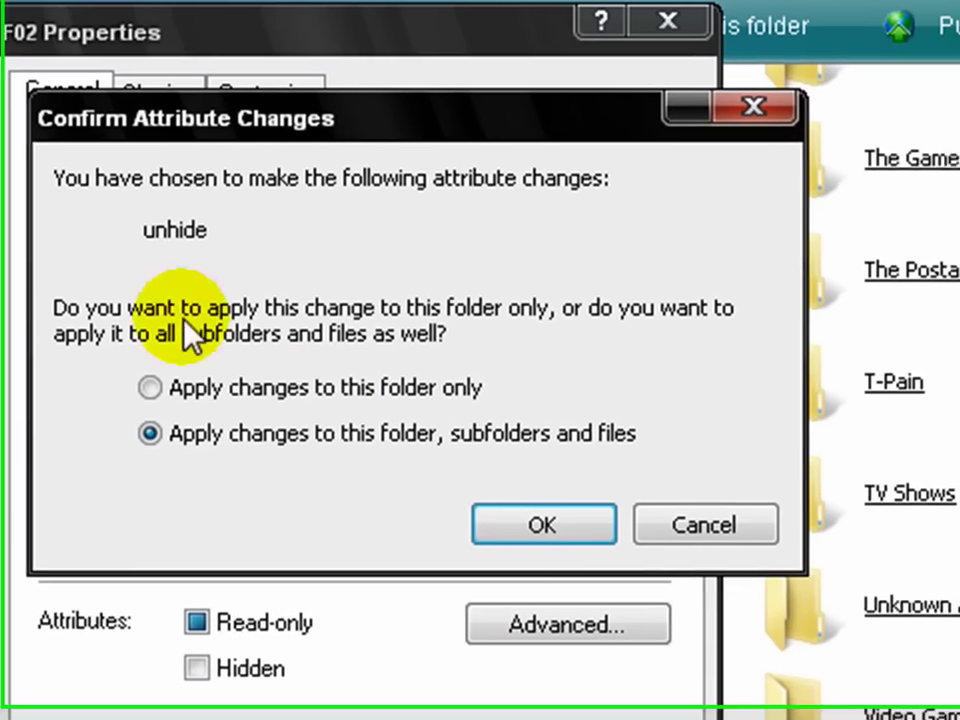
{"action": "left_click", "coordinate": [545, 532]}
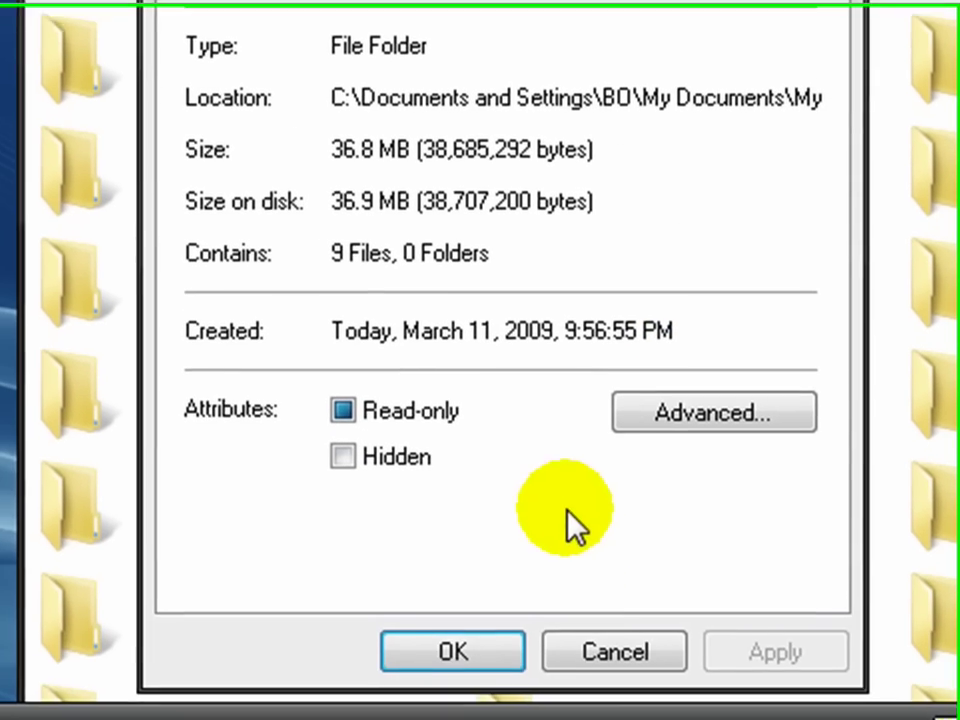
{"action": "left_click", "coordinate": [500, 656]}
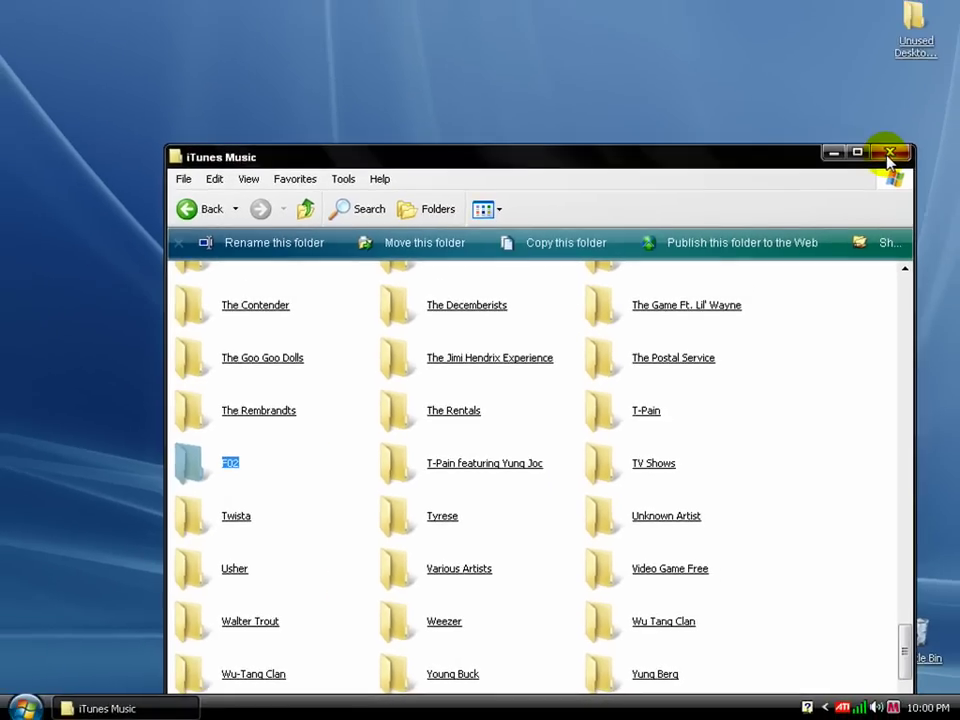
Close the iTunes Music folder window and switch to iTunes.
{"action": "left_click", "coordinate": [898, 152]}
{"action": "mouse_move", "coordinate": [2, 130]}
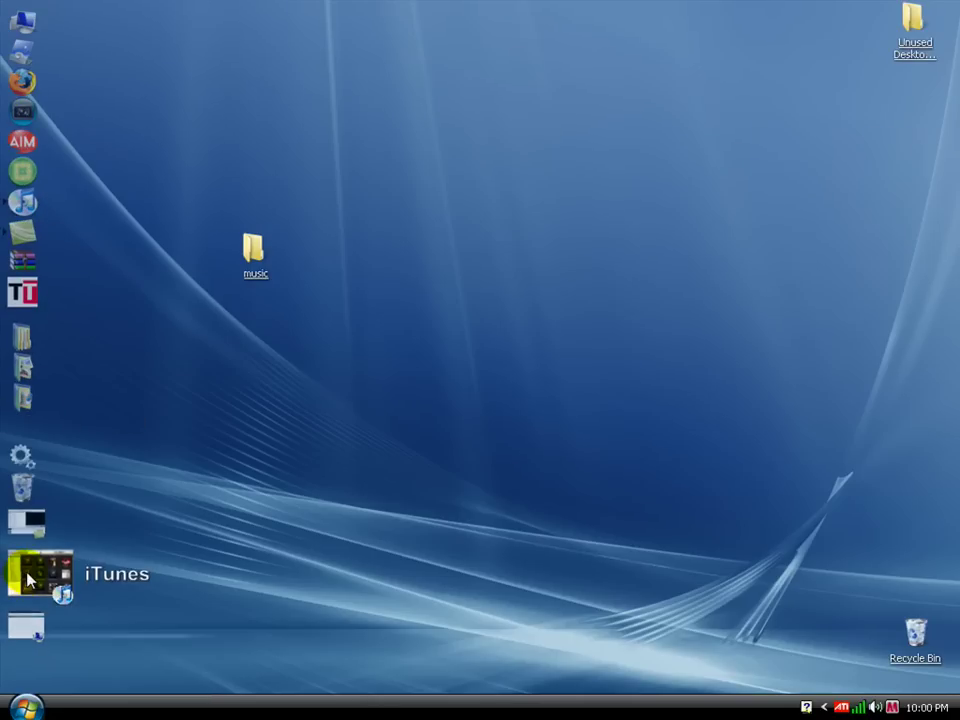
{"action": "left_click", "coordinate": [20, 570]}
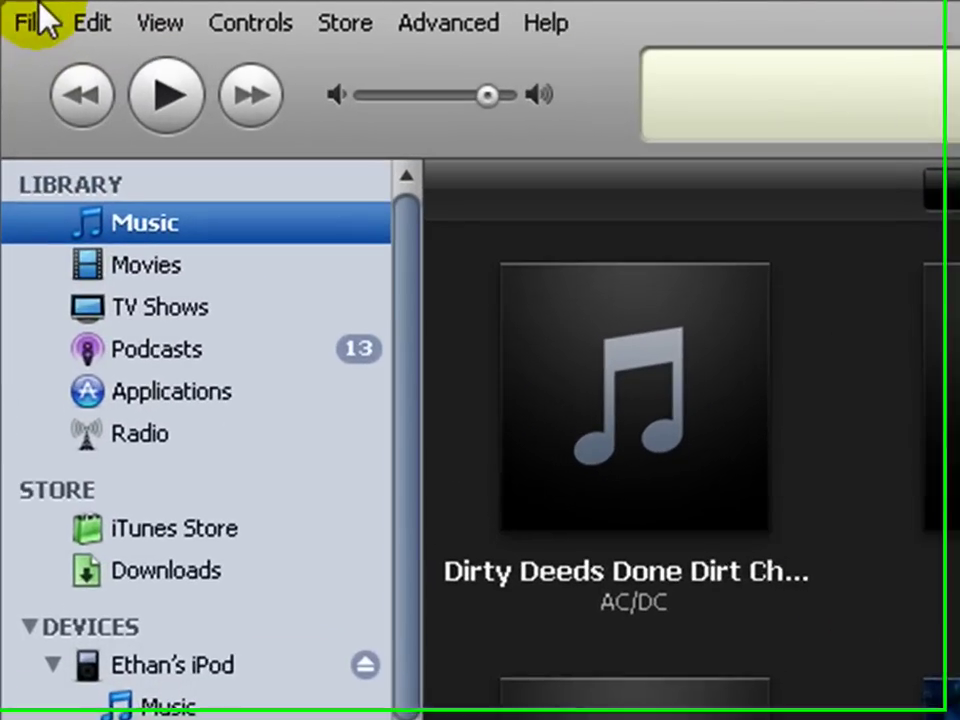
Start adding a folder to the library and expand My Documents and its My Music folder.
{"action": "left_click", "coordinate": [18, 10]}
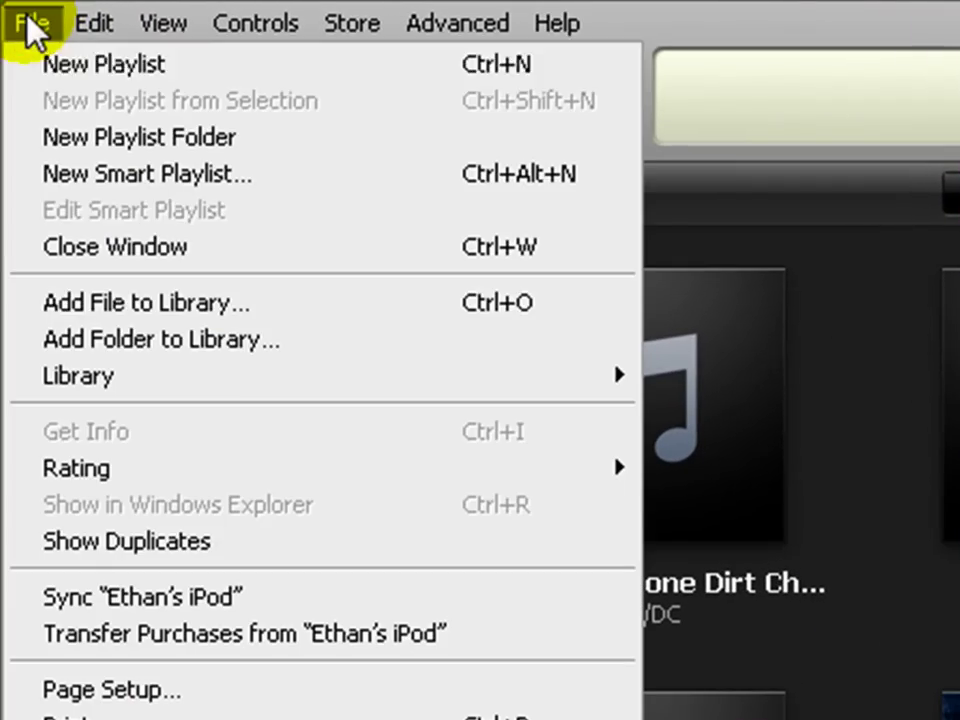
{"action": "left_click", "coordinate": [208, 341]}
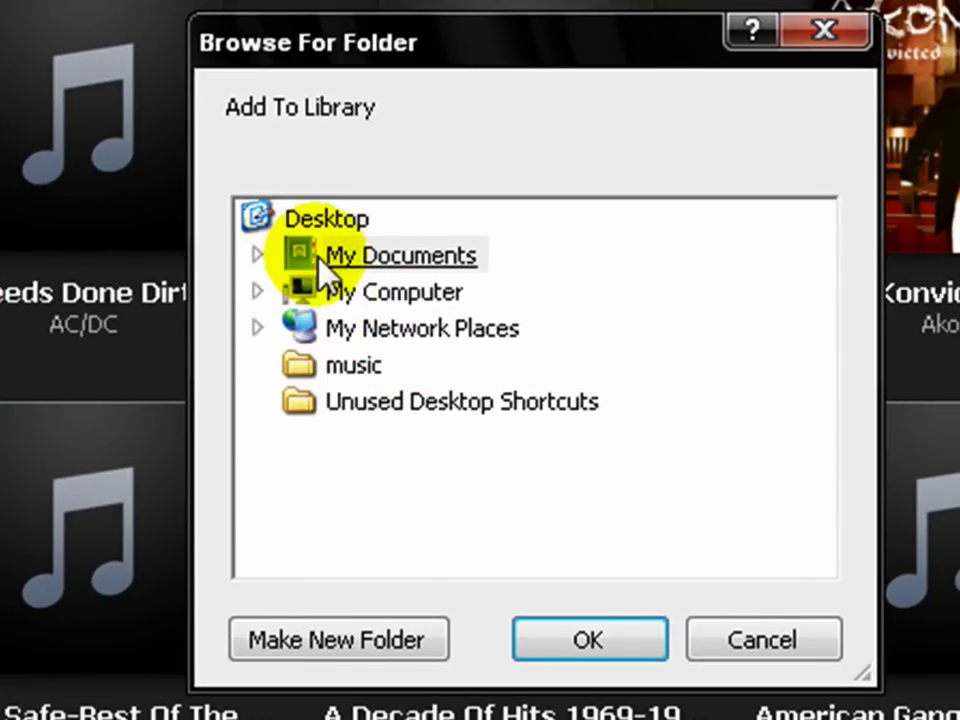
{"action": "double_click", "coordinate": [316, 262]}
{"action": "double_click", "coordinate": [420, 330]}
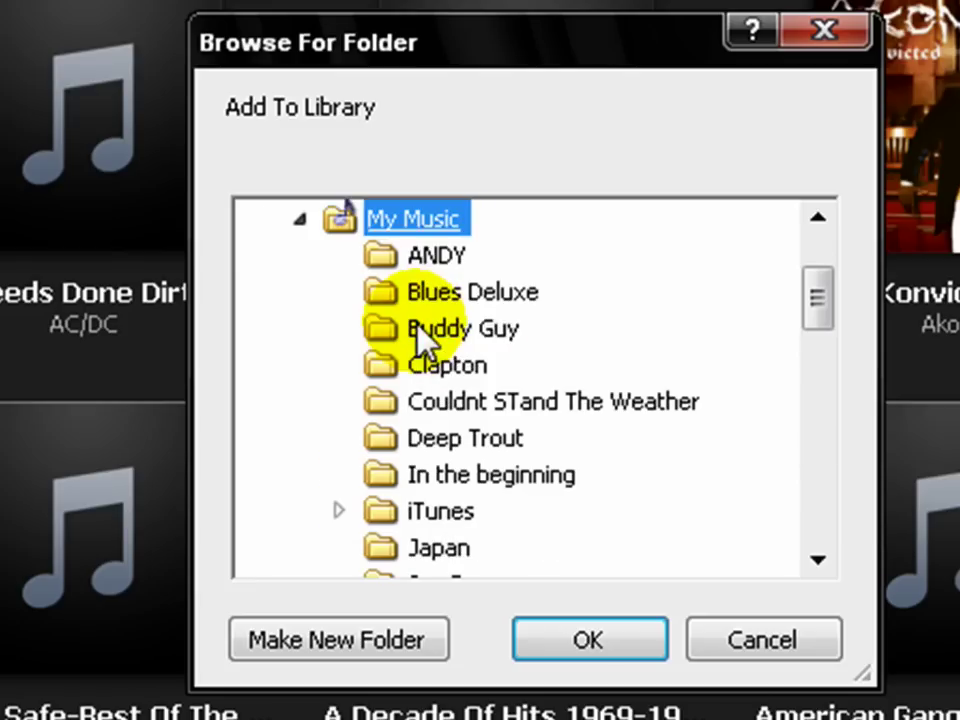
Expand the iTunes folder within My Music and open its iTunes Music subfolder.
{"action": "scroll", "coordinate": [606, 306], "scroll_direction": "down", "scroll_amount": 3}
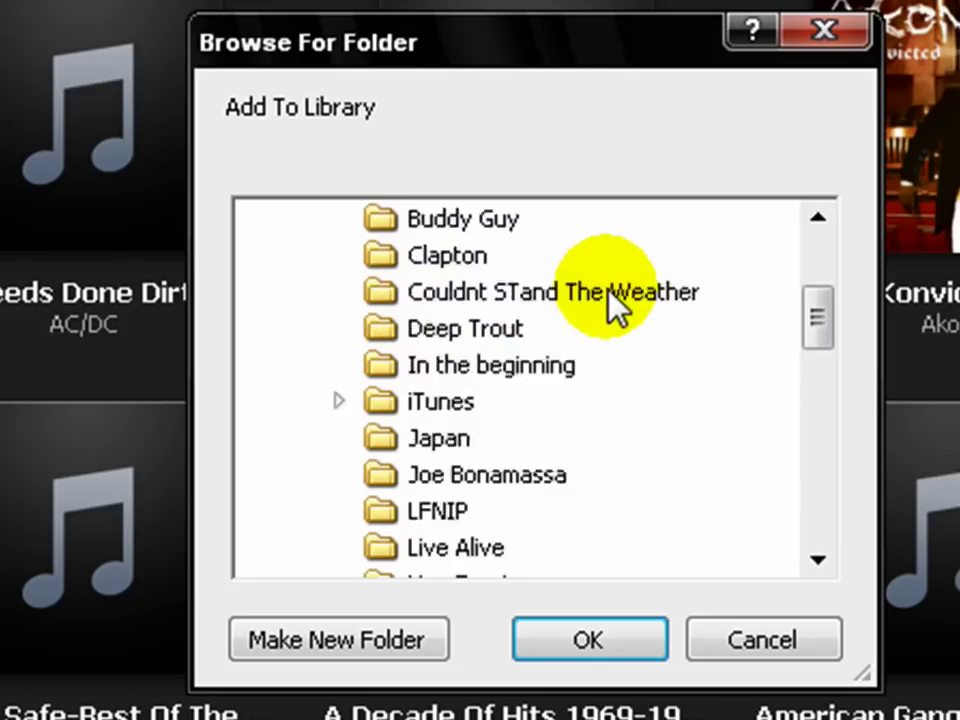
{"action": "scroll", "coordinate": [450, 259], "scroll_direction": "down", "scroll_amount": 1}
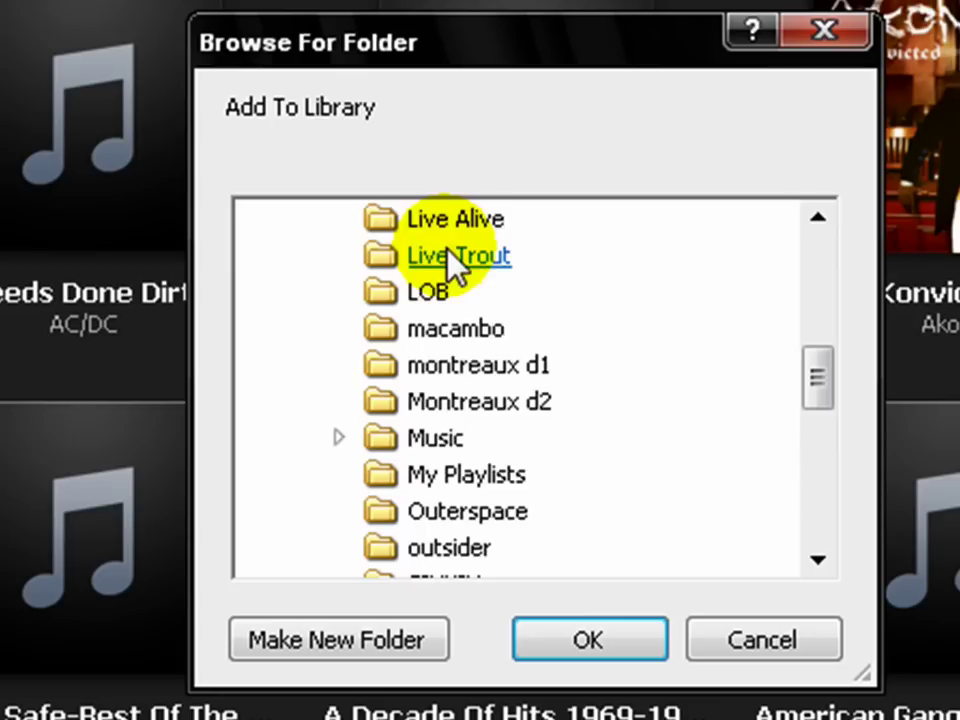
{"action": "scroll", "coordinate": [470, 290], "scroll_direction": "up", "scroll_amount": 1}
{"action": "scroll", "coordinate": [470, 305], "scroll_direction": "up", "scroll_amount": 1}
{"action": "double_click", "coordinate": [455, 298]}
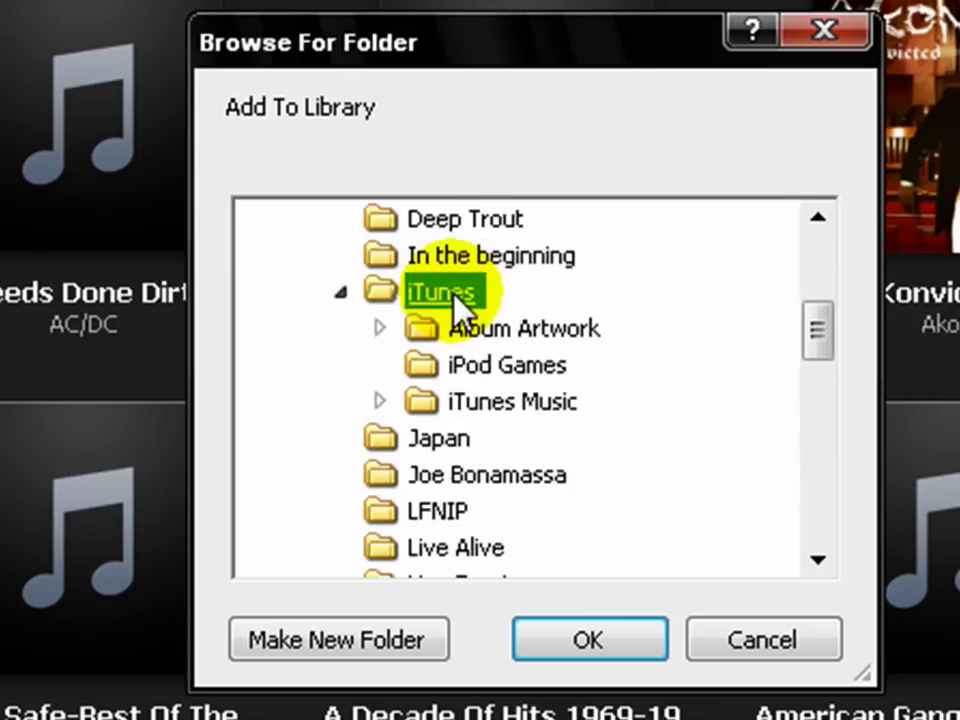
{"action": "left_click", "coordinate": [508, 401]}
{"action": "double_click", "coordinate": [505, 400]}
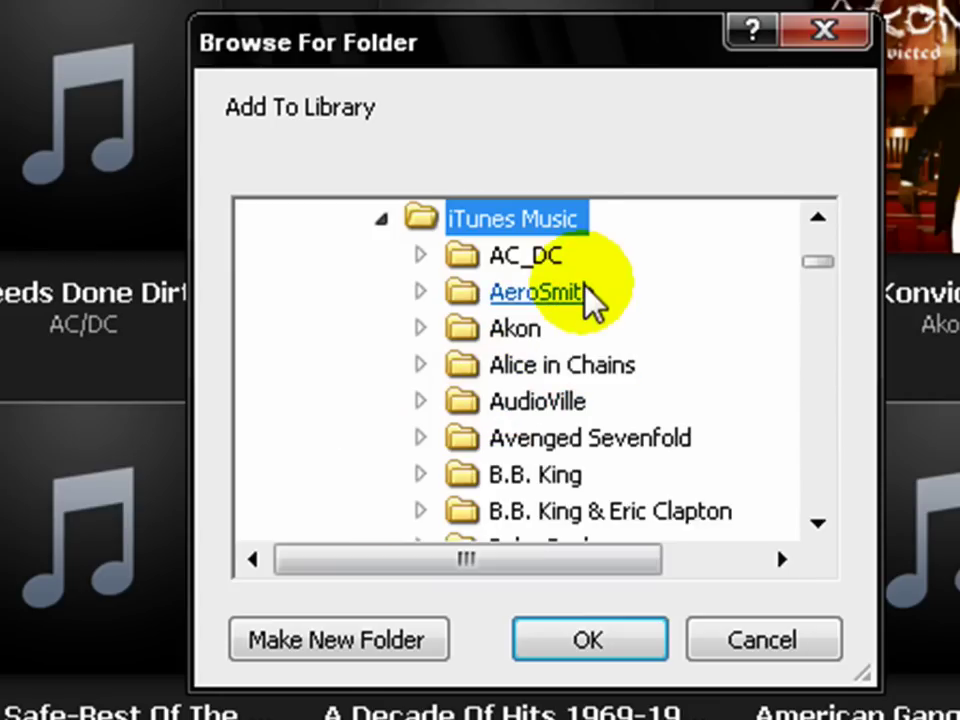
Choose the F02 folder inside iTunes Music and add it to the library.
{"action": "scroll", "coordinate": [725, 235], "scroll_direction": "down", "scroll_amount": 1}
{"action": "scroll", "coordinate": [737, 332], "scroll_direction": "down", "scroll_amount": 1}
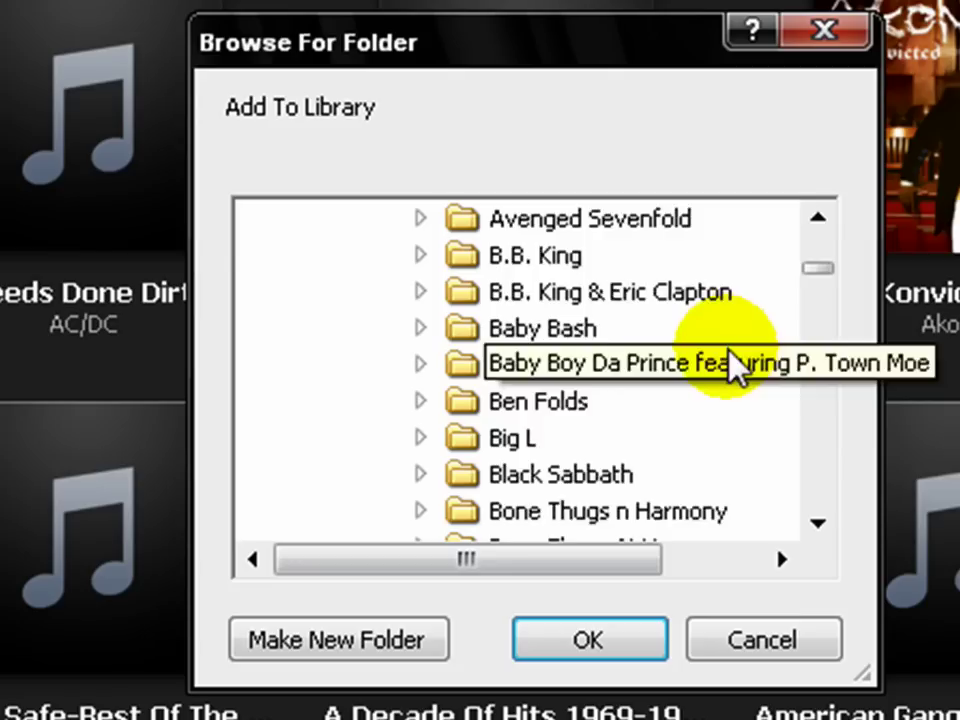
{"action": "scroll", "coordinate": [707, 343], "scroll_direction": "down", "scroll_amount": 6}
{"action": "scroll", "coordinate": [672, 338], "scroll_direction": "down", "scroll_amount": 6}
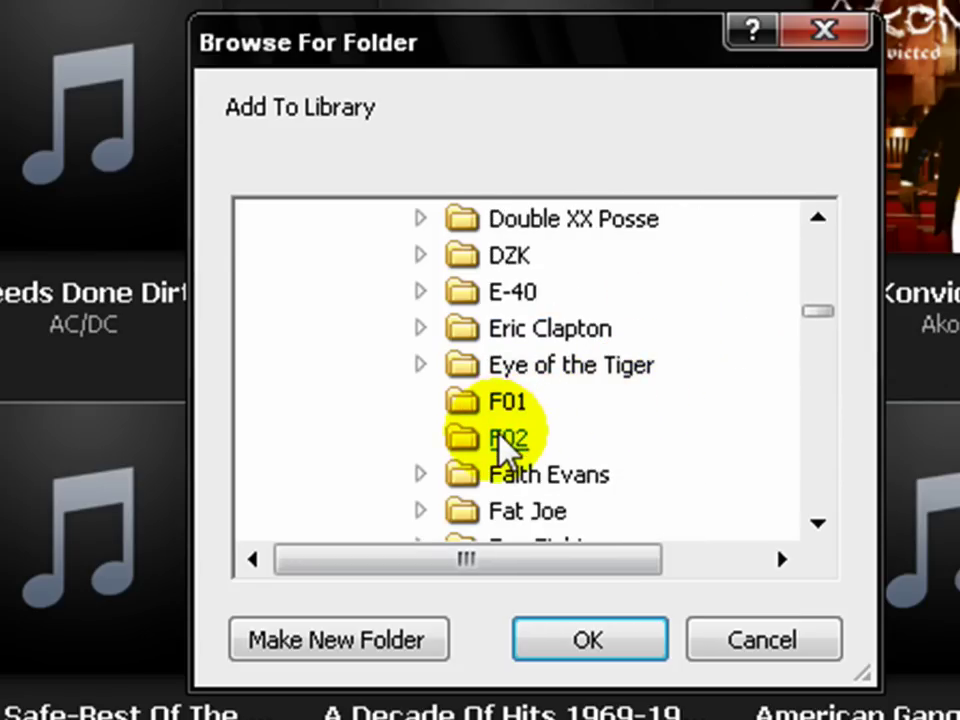
{"action": "left_click", "coordinate": [463, 431]}
{"action": "left_click", "coordinate": [589, 640]}
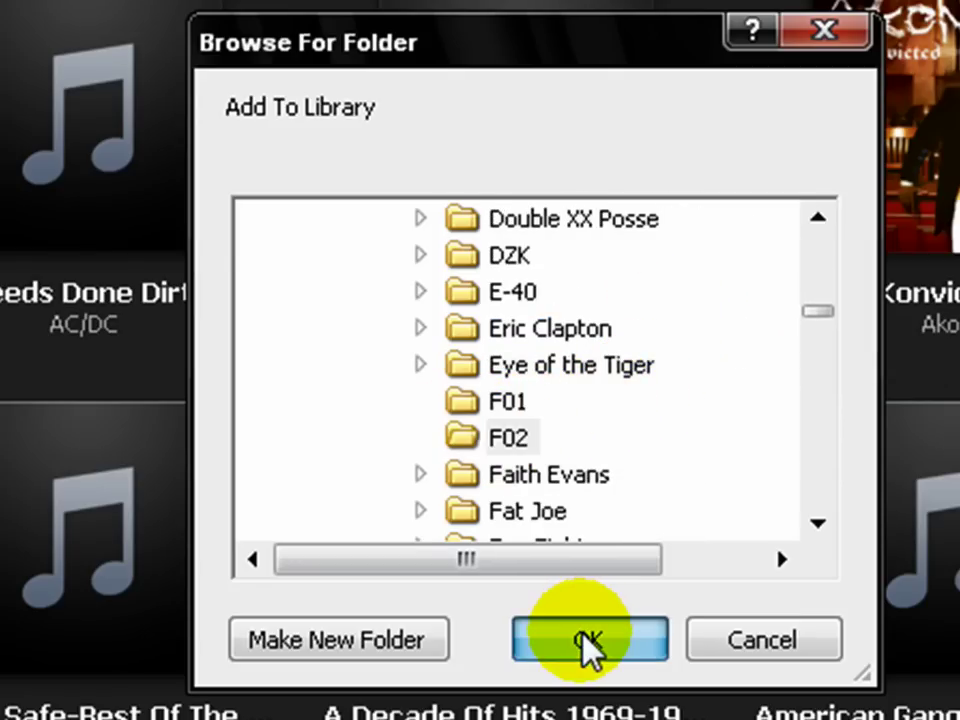